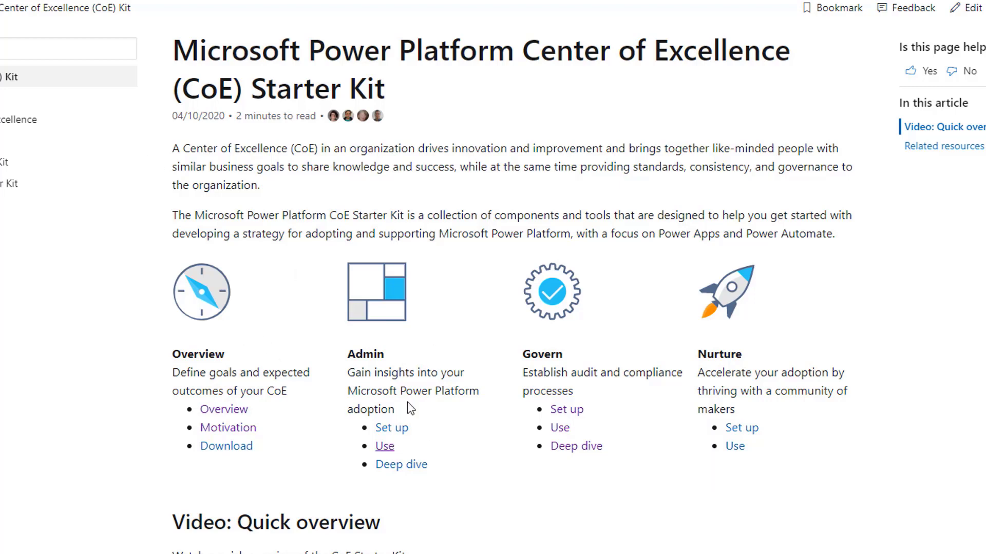
Open the App Archive page of the CoE Starter Kit dashboard and inspect the archive score details of the Test app
left_click(386, 447)
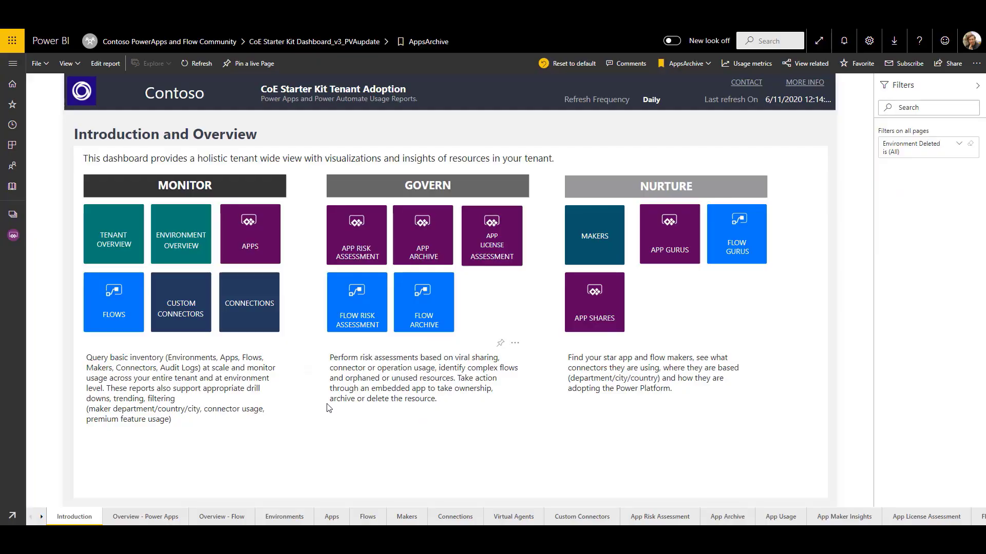
left_click(412, 249)
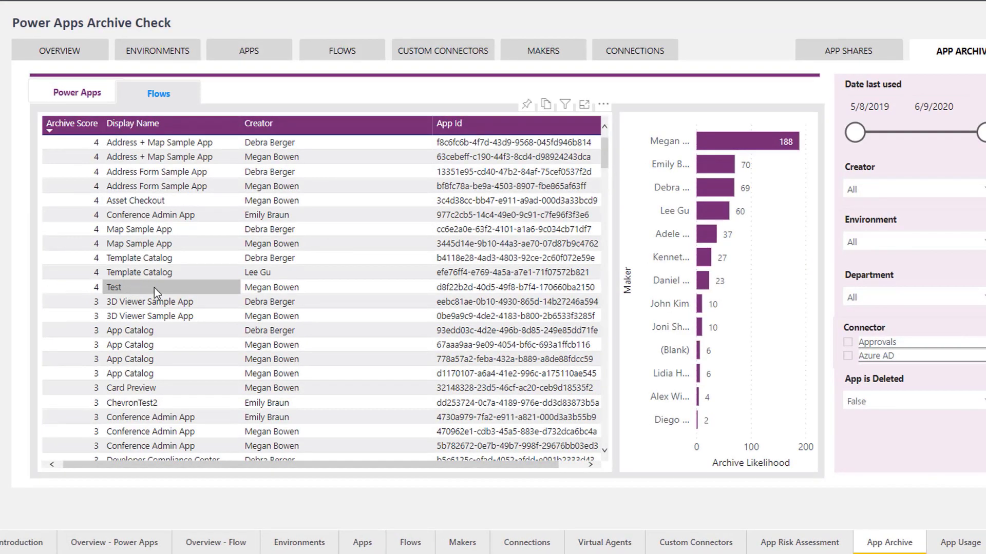
mouse_move(154, 288)
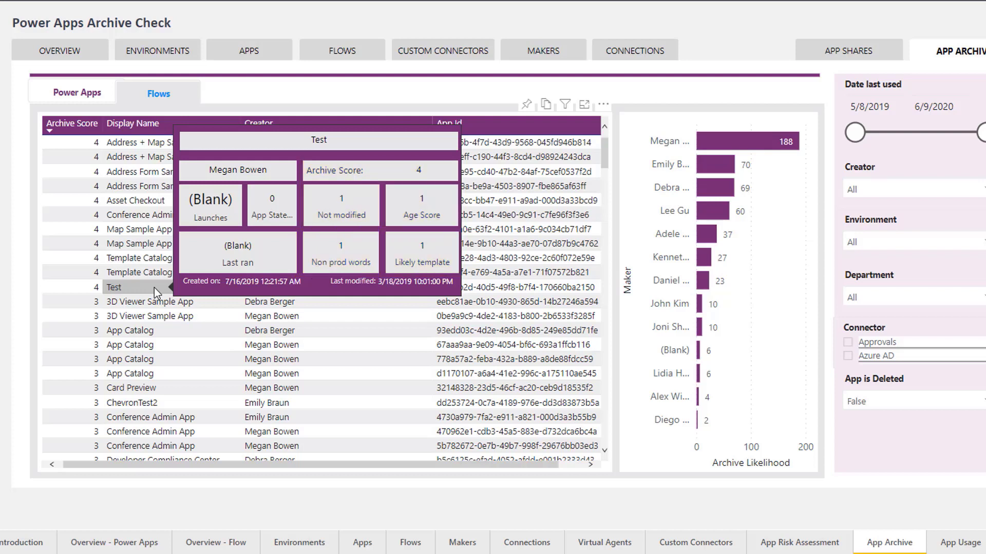
Drill through from the Test app to its App Detail page and view the Archive section under Manage App
right_click(154, 287)
mouse_move(200, 352)
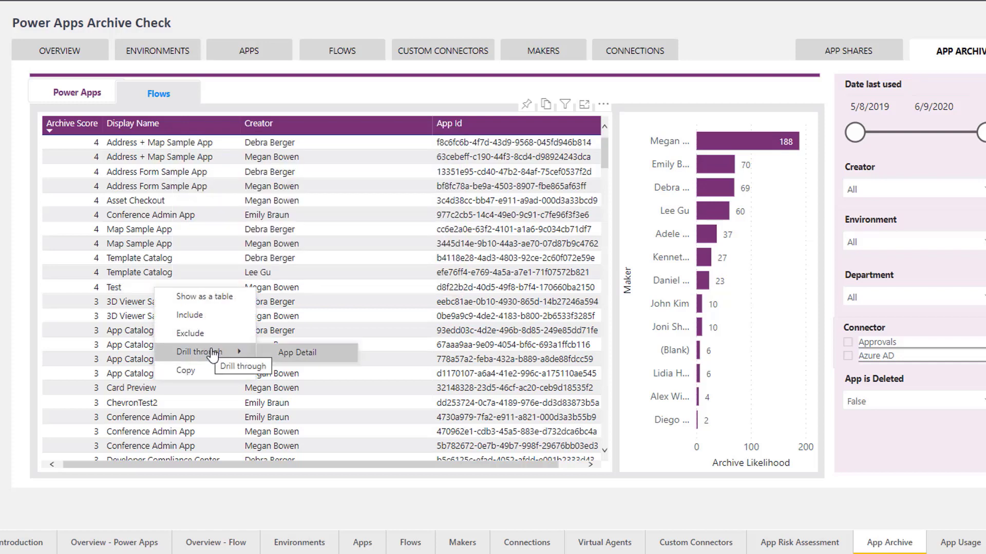
left_click(282, 354)
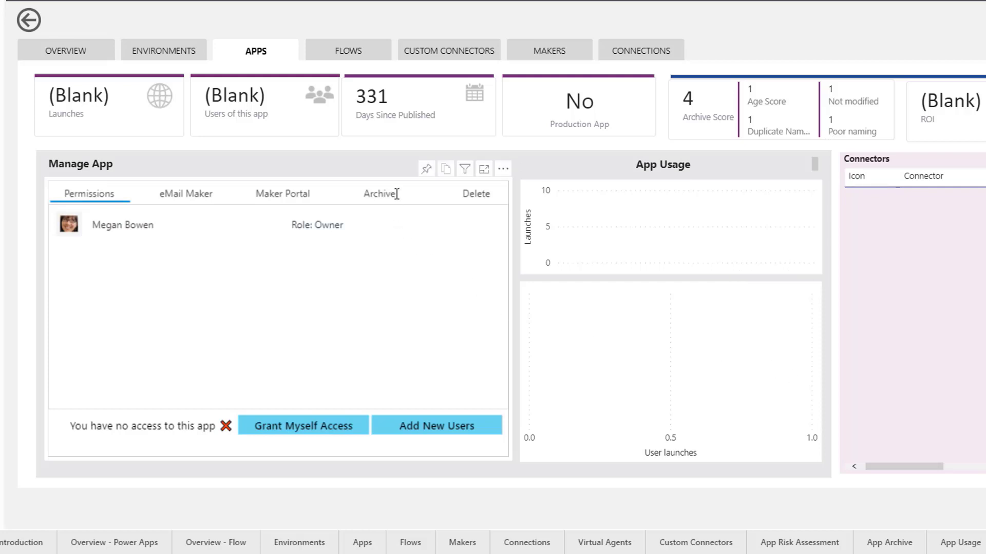
left_click(380, 194)
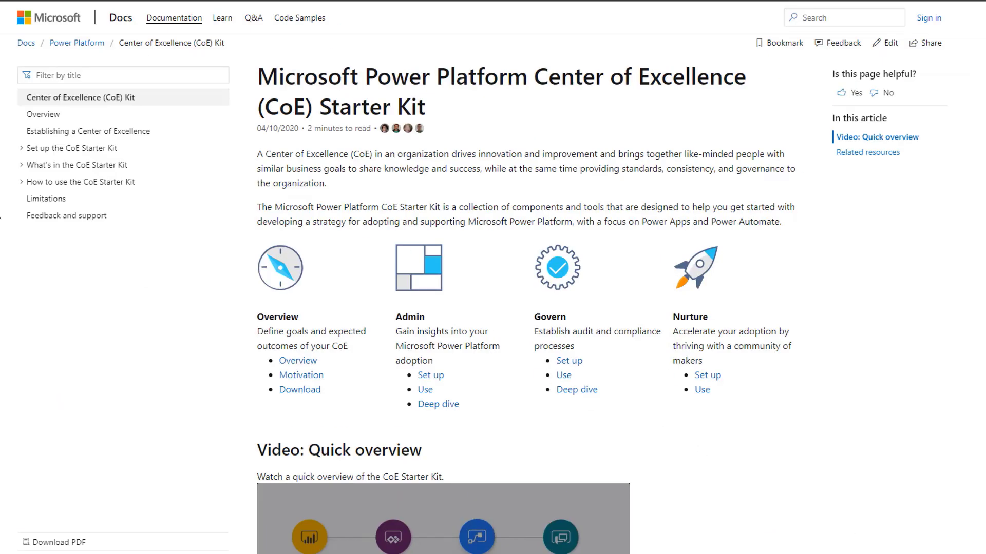
Open the Set up governance components article and read its instructions from importing the solution through to activating the flows
left_click(21, 148)
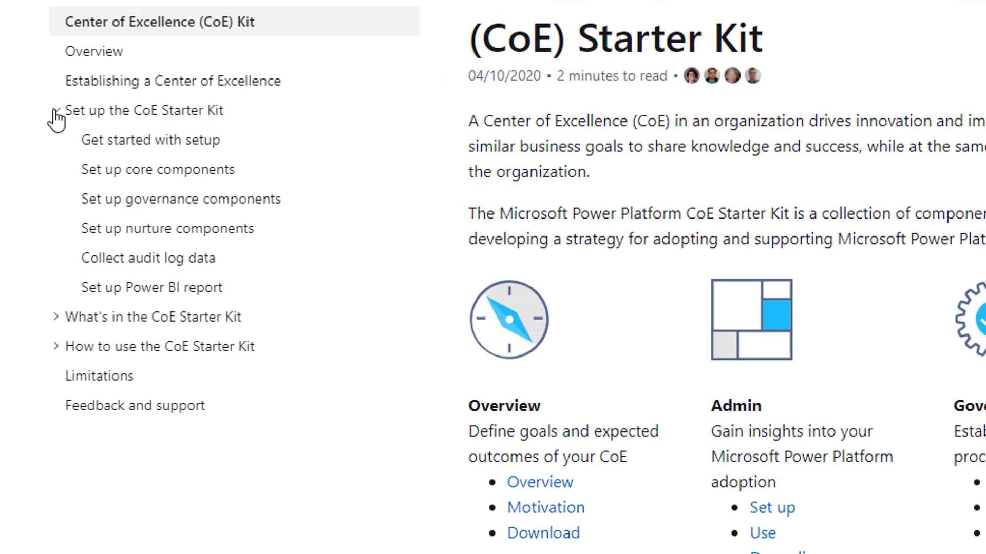
left_click(123, 205)
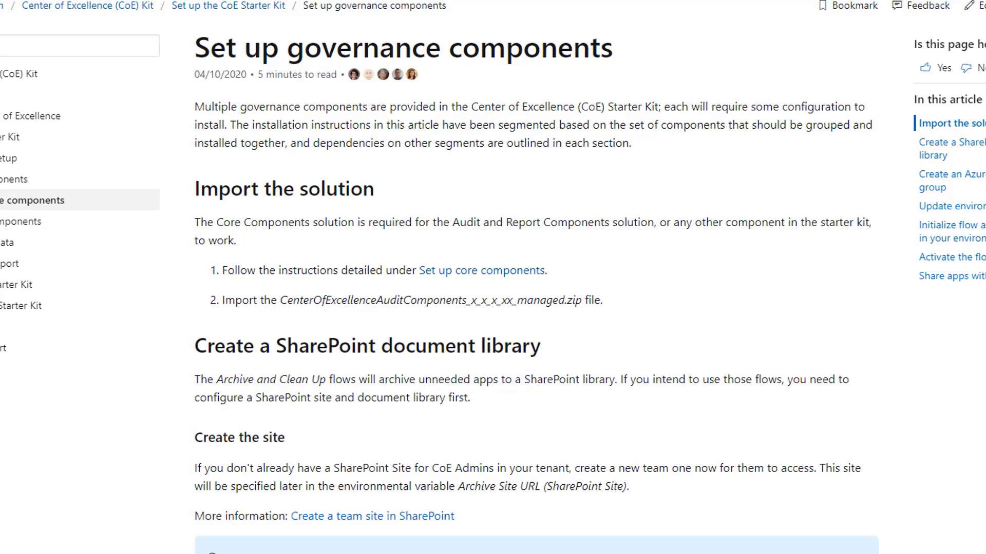
scroll(493, 278, "down", 3)
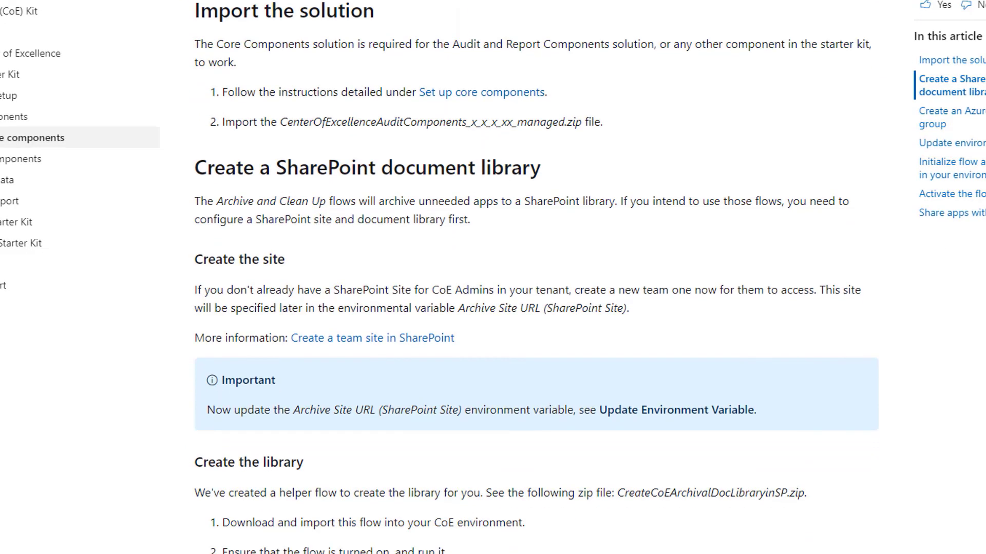
scroll(493, 278, "down", 3)
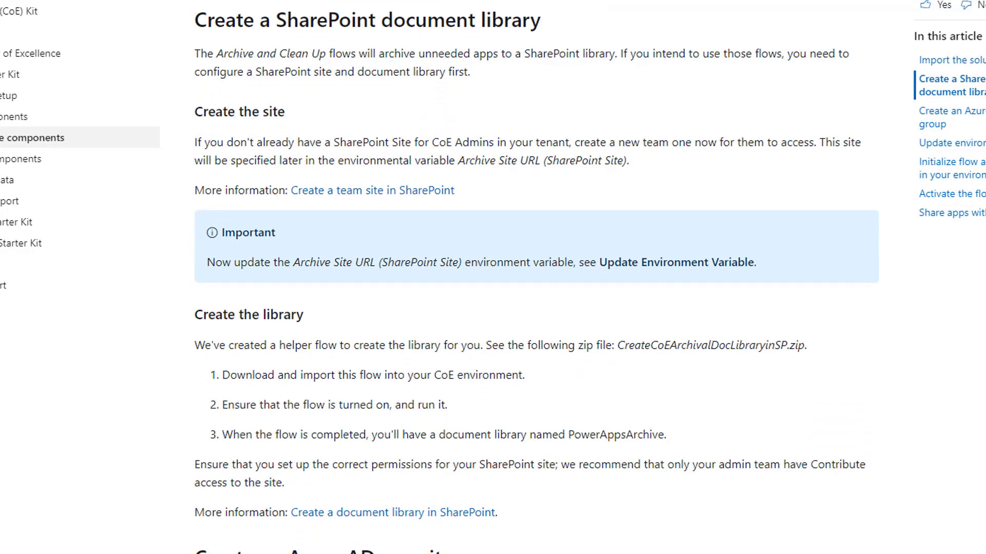
scroll(493, 277, "down", 9)
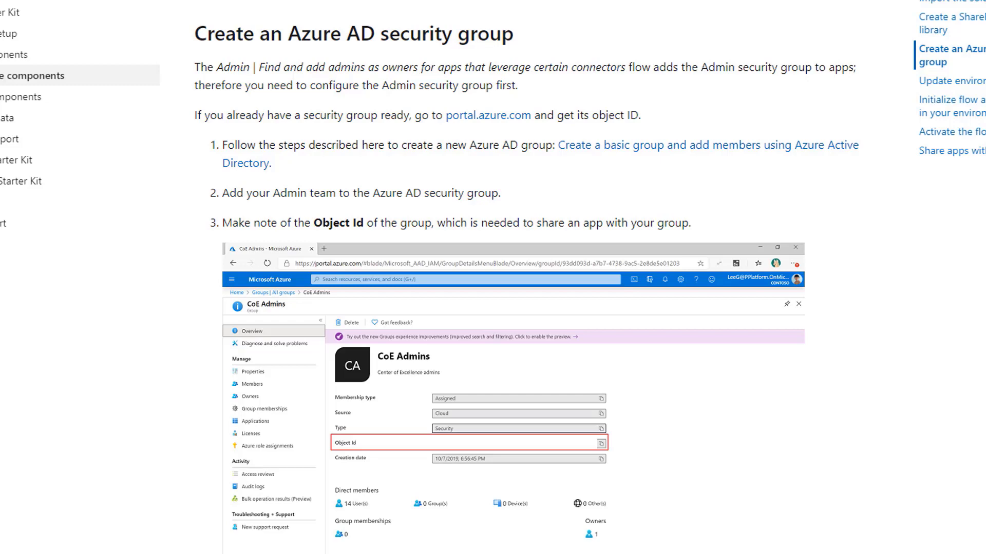
scroll(537, 277, "down", 10)
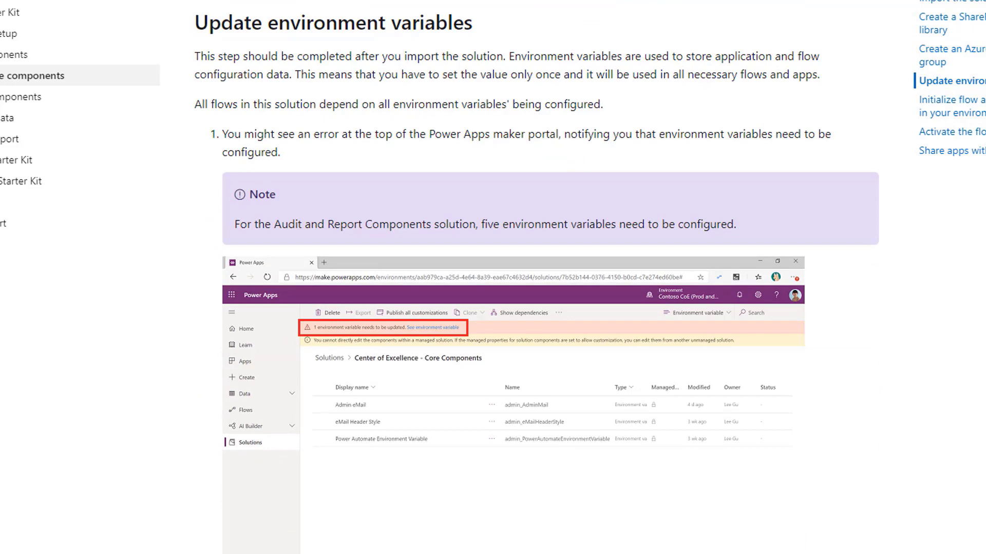
scroll(195, 287, "down", 10)
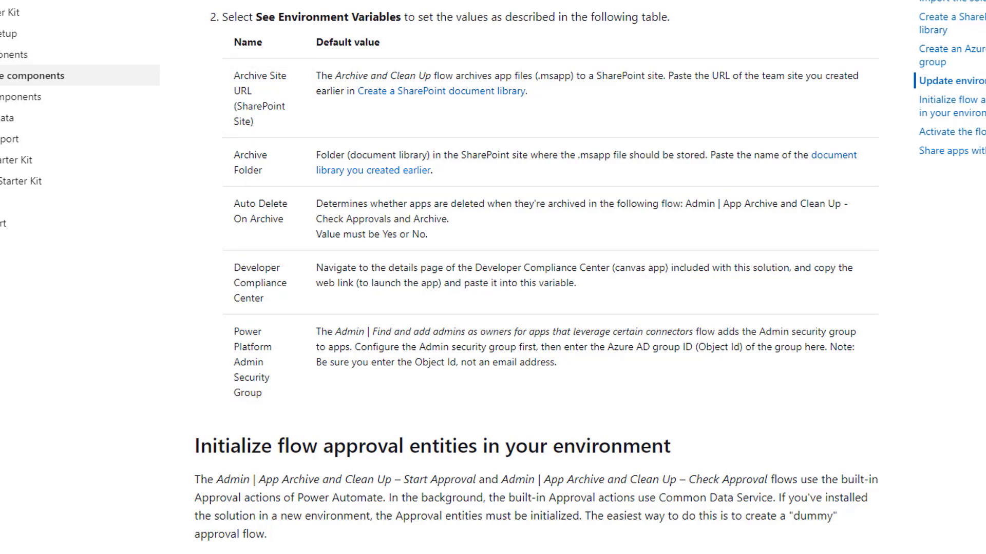
scroll(536, 277, "down", 8)
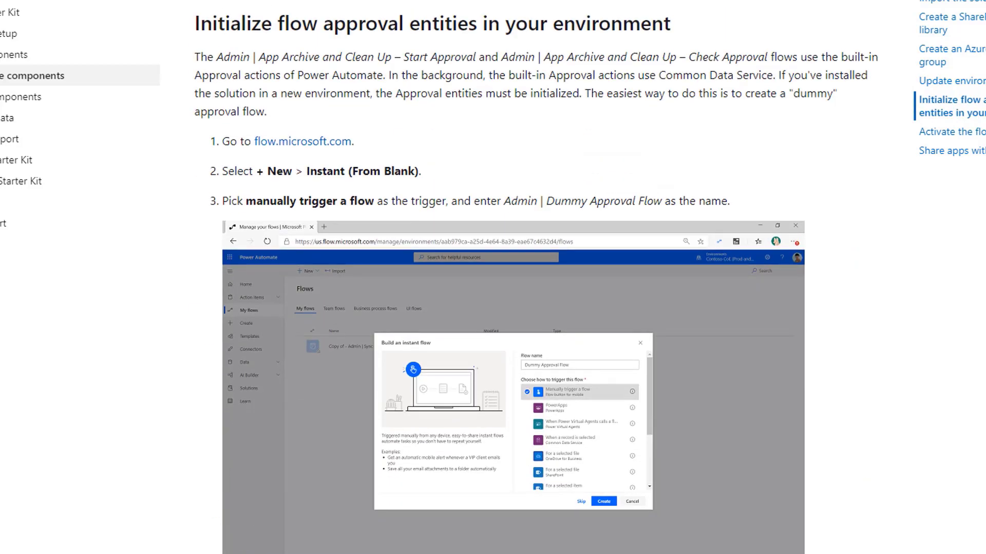
scroll(536, 277, "down", 20)
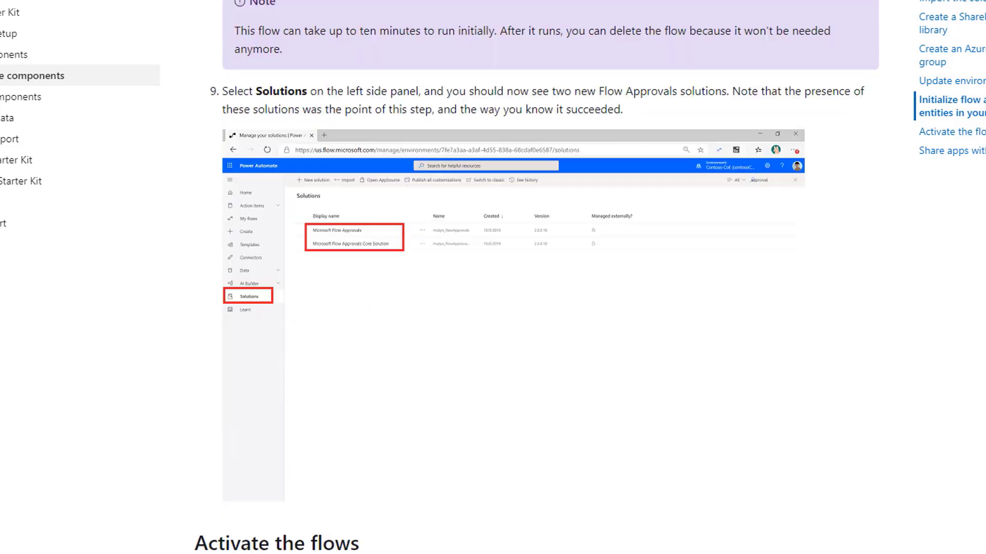
scroll(536, 277, "down", 4)
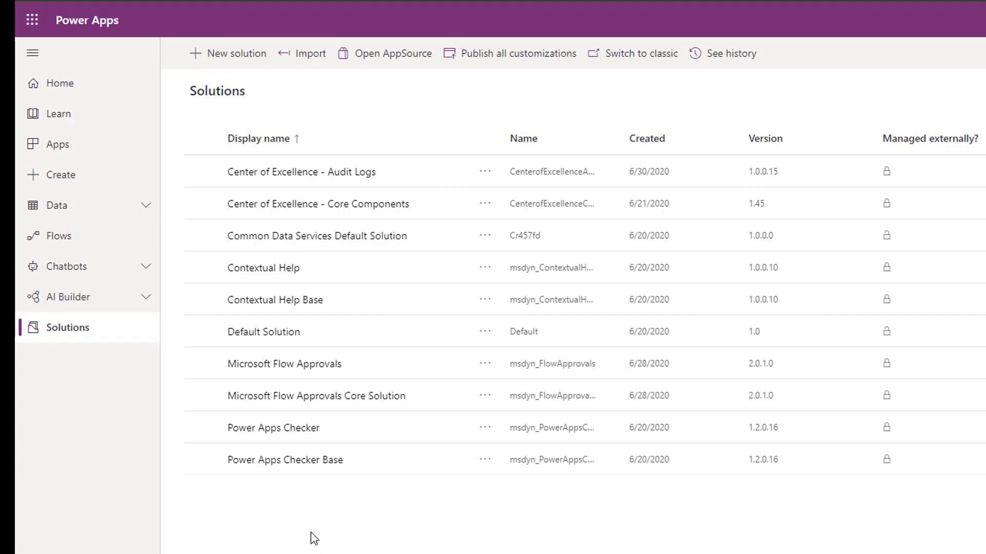
Import the CenterofExcellenceAuditComponents_1_17_managed package as a solution and refresh the Solutions list
left_click(306, 54)
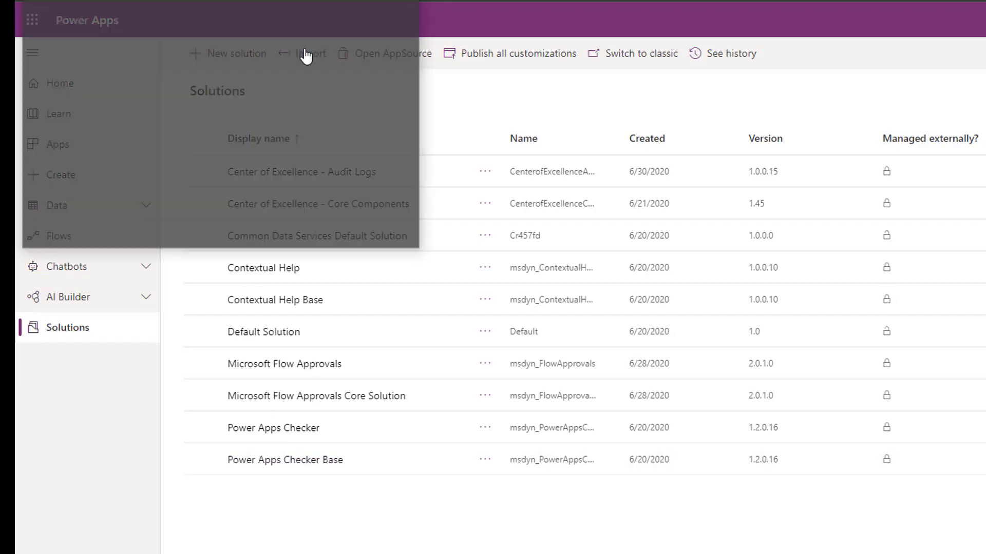
left_click(105, 66)
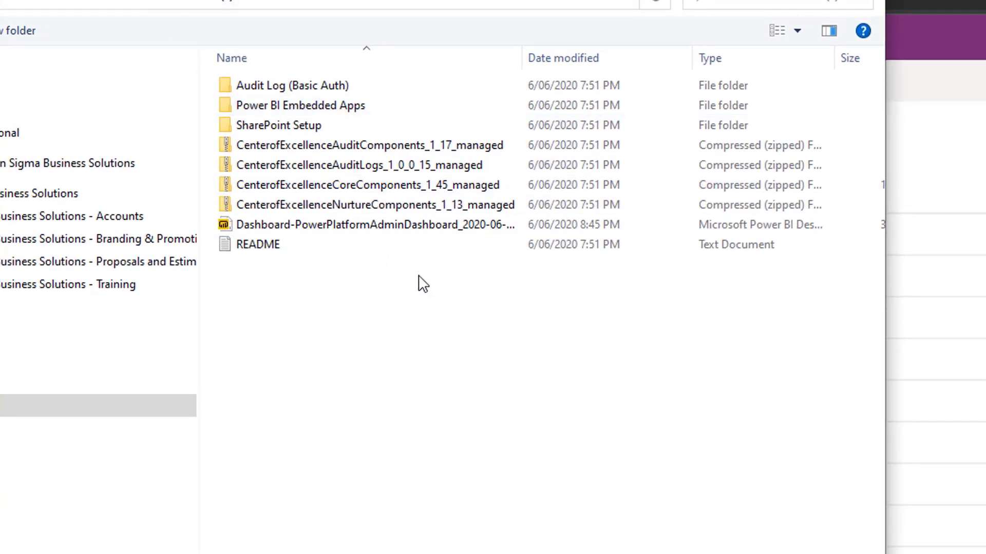
left_click(370, 149)
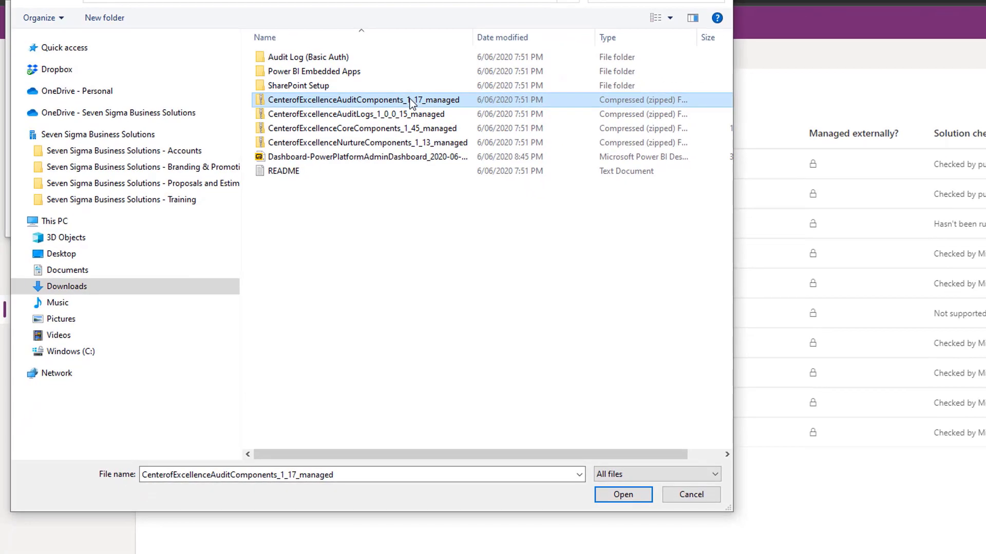
left_click(611, 494)
left_click(283, 226)
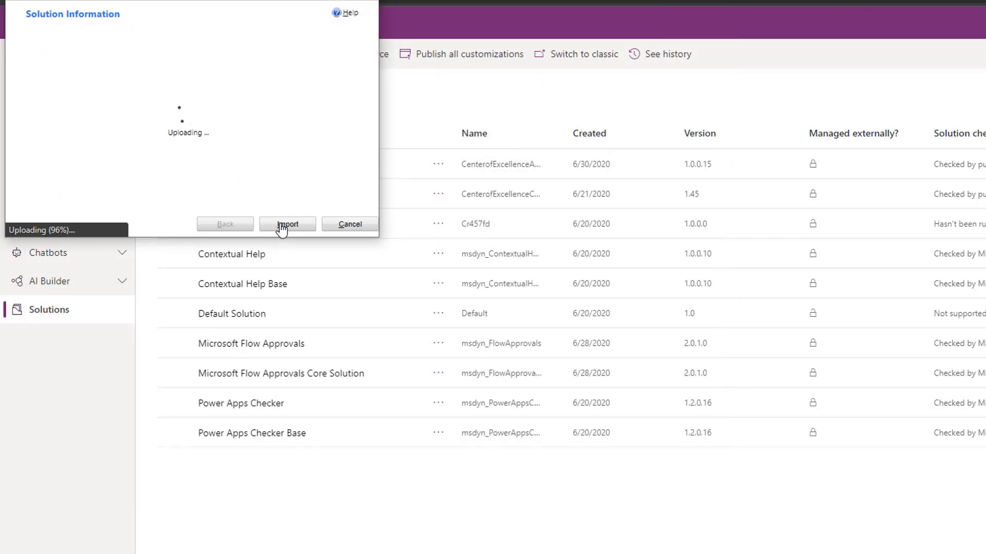
left_click(283, 226)
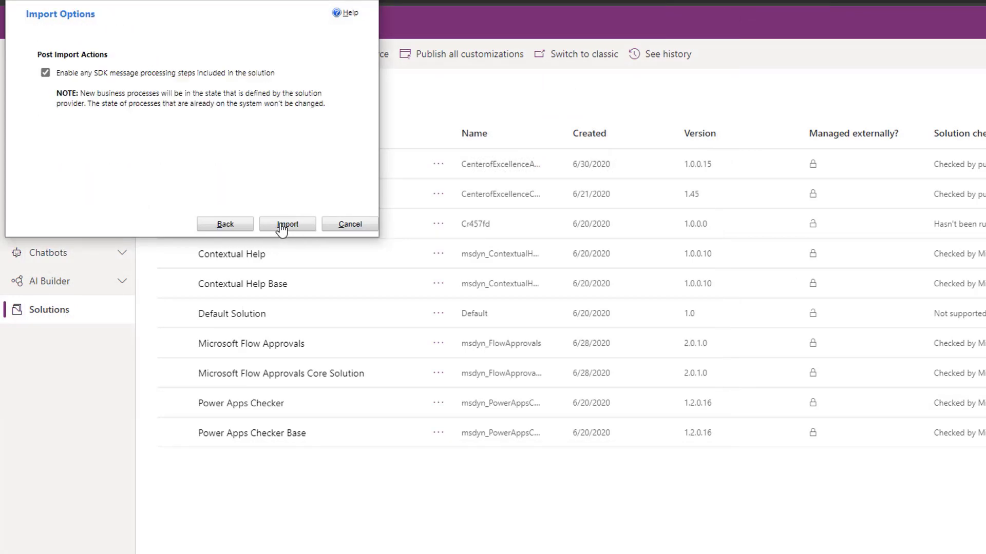
left_click(282, 225)
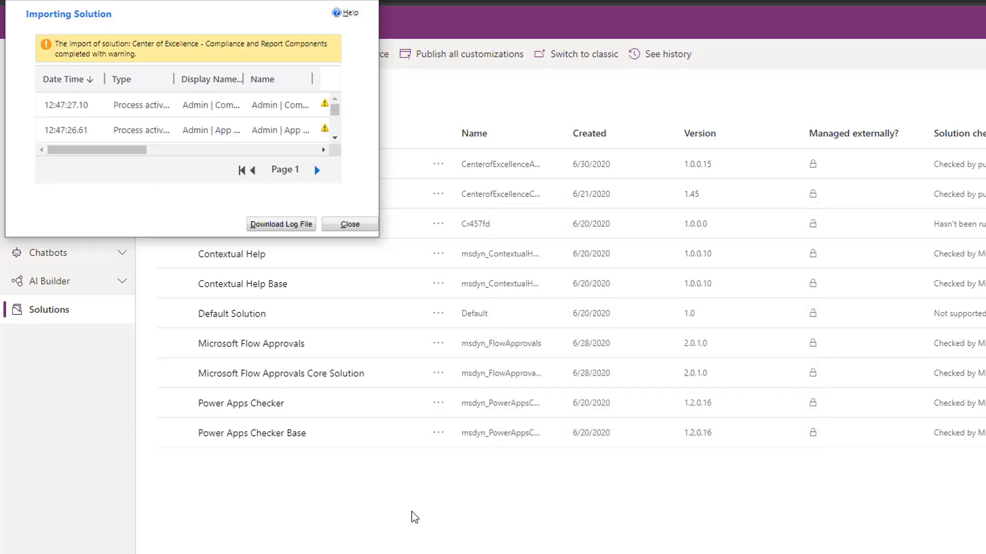
left_click(346, 225)
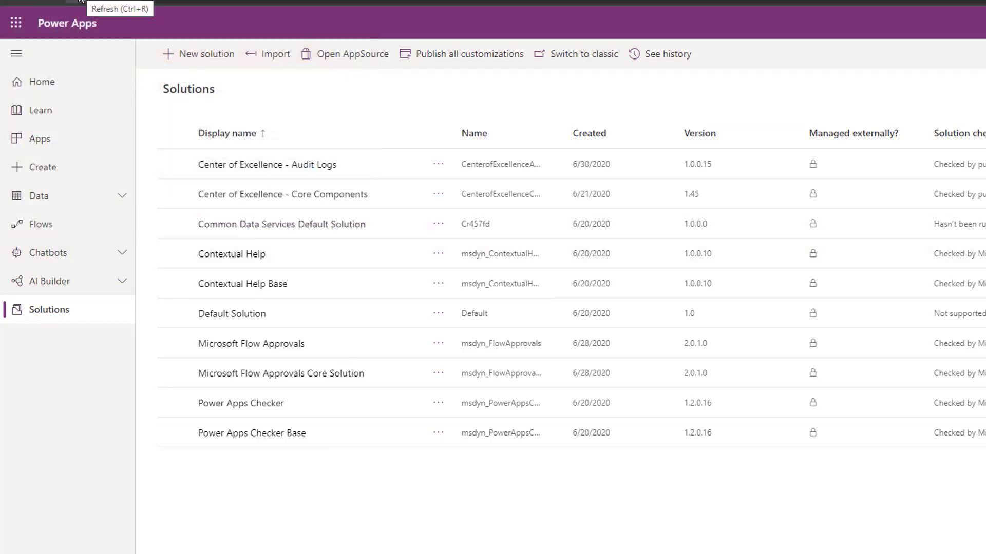
key("ctrl+r")
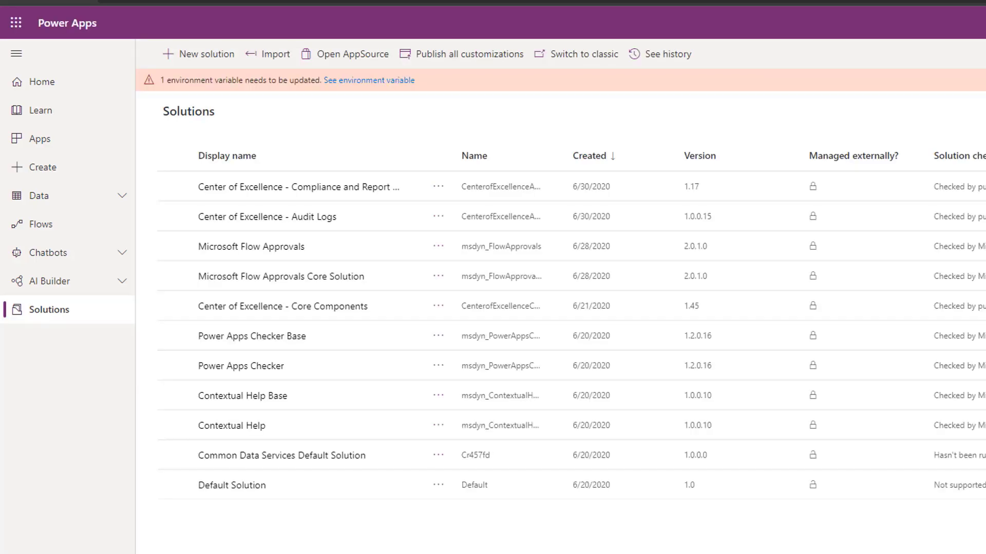
left_click(283, 188)
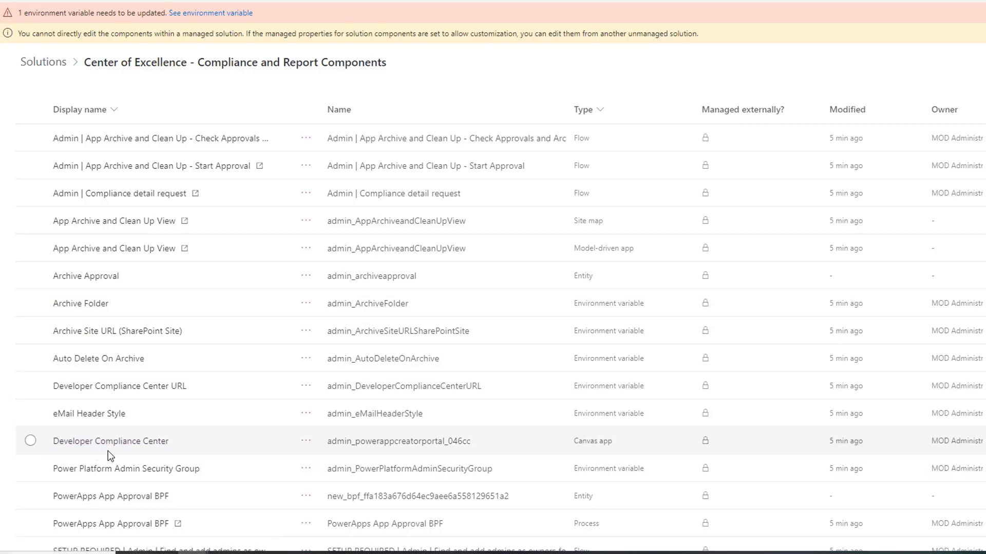
scroll(260, 440, "down", 1)
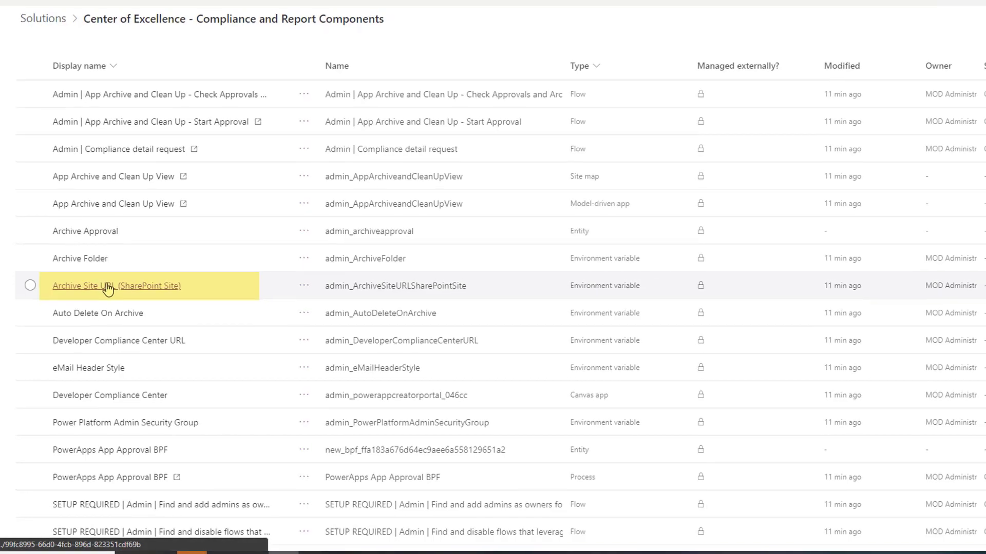
left_click(108, 288)
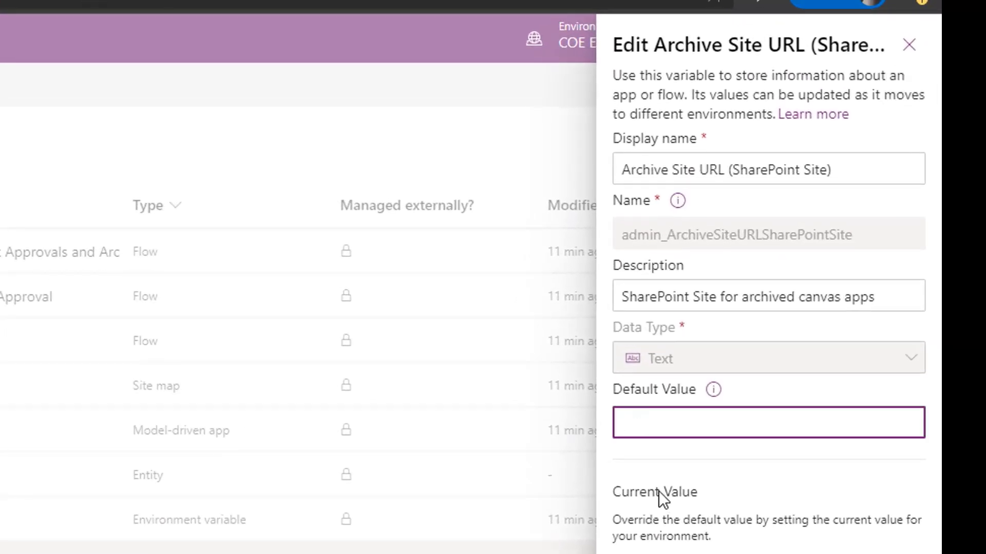
type("https://m365x672278.sharepoint.com/sites/Contoso/")
left_click(851, 509)
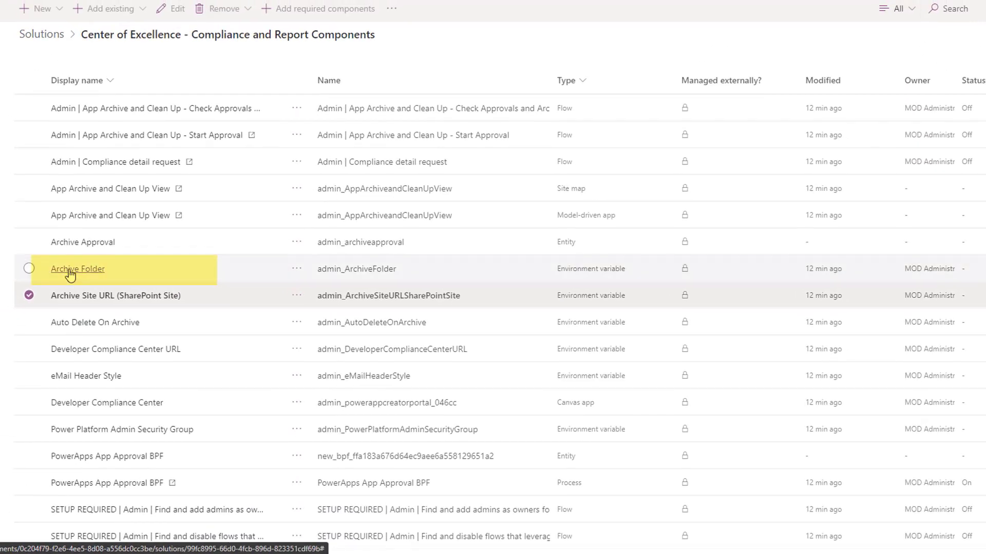
Set the default value of the Archive Folder environment variable to "Coe Archive" and save it
left_click(70, 275)
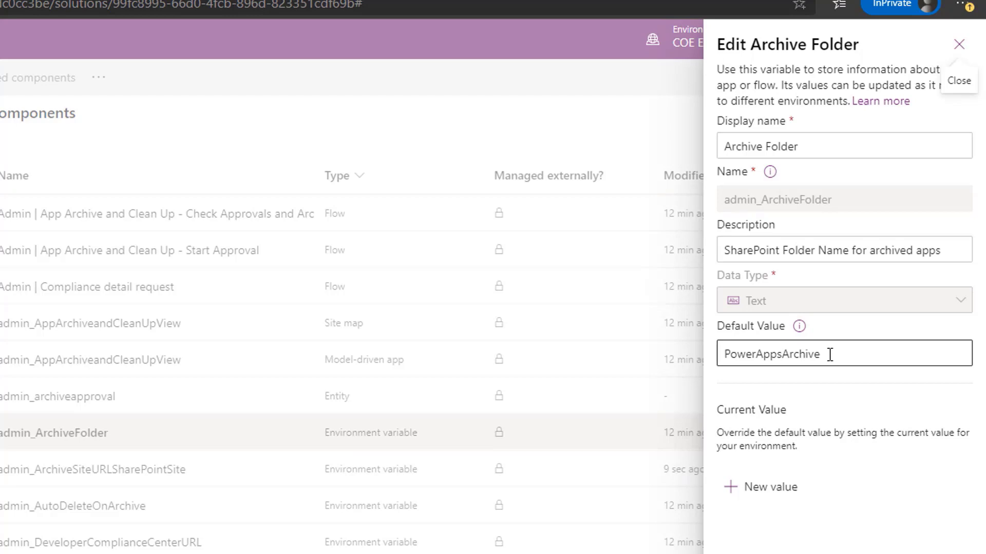
left_click(829, 354)
key("ctrl+a")
key("BackSpace")
type("Coe Archive")
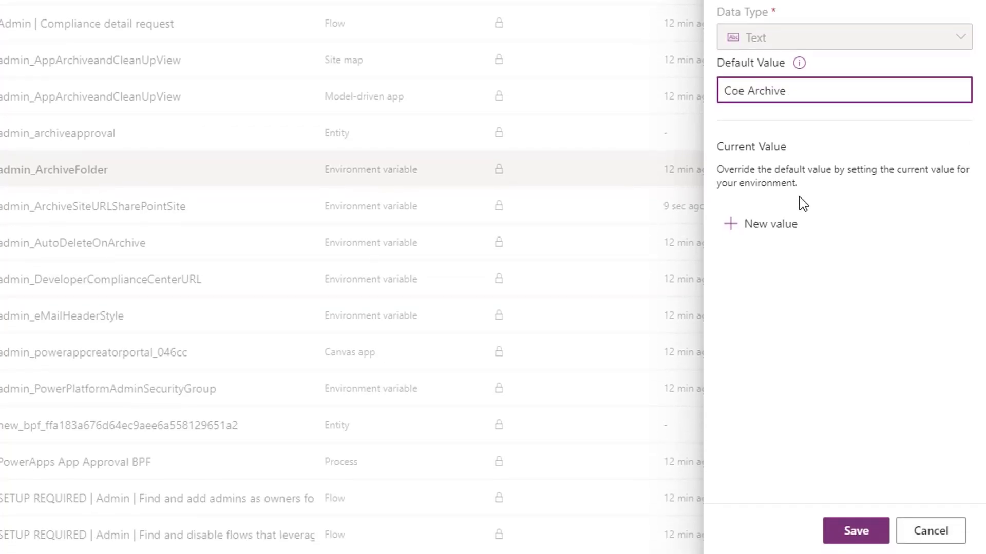
left_click(856, 530)
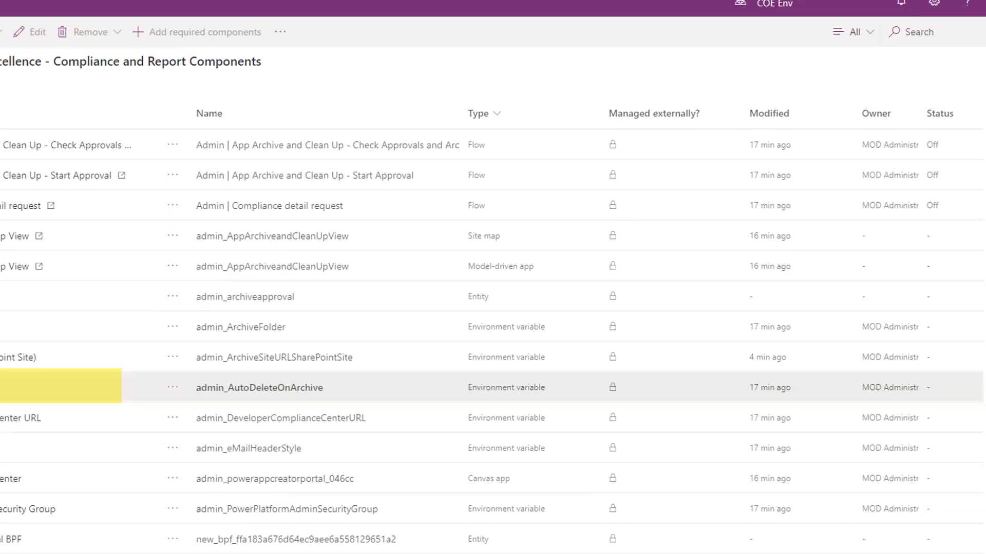
Set the default value of the Auto Delete On Archive environment variable to Yes and save it
left_click(74, 328)
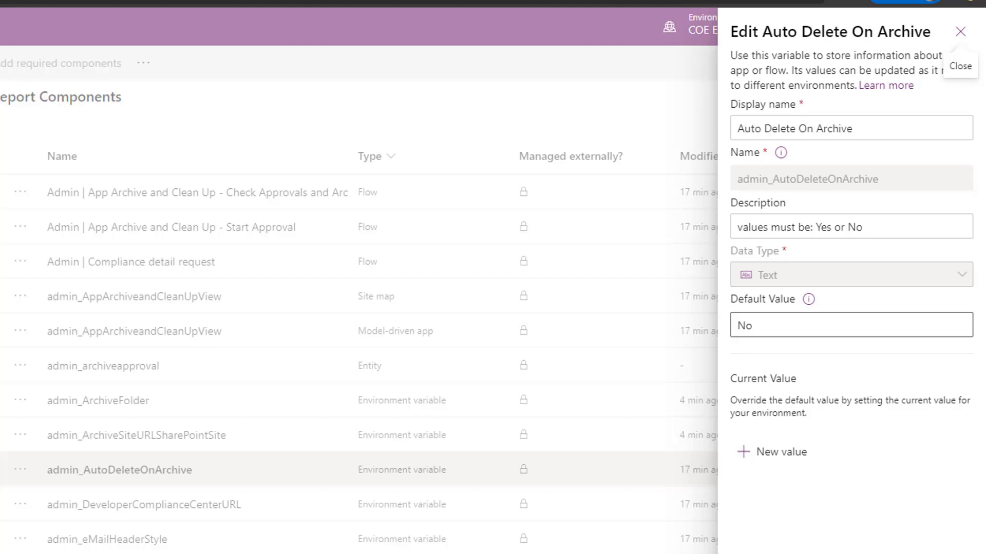
double_click(740, 328)
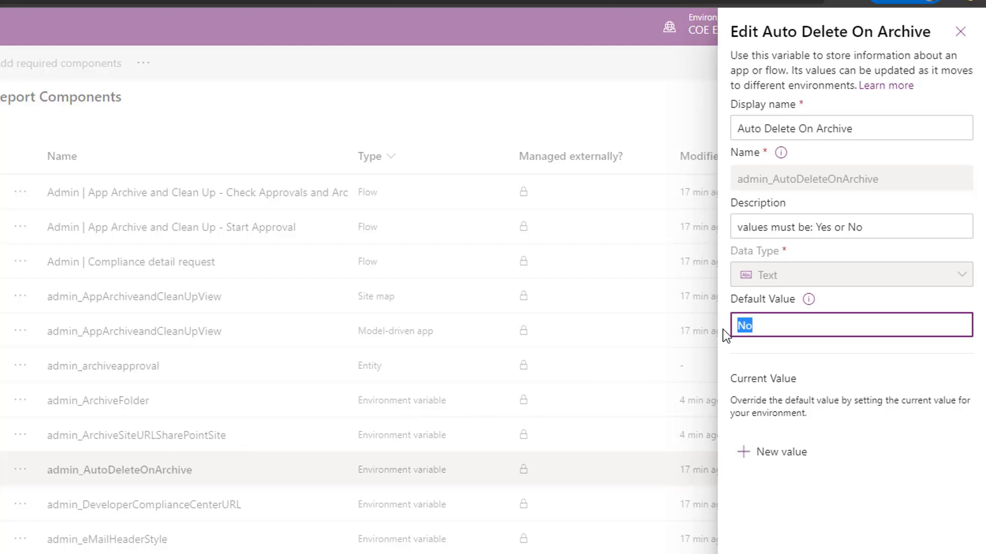
type("Yes")
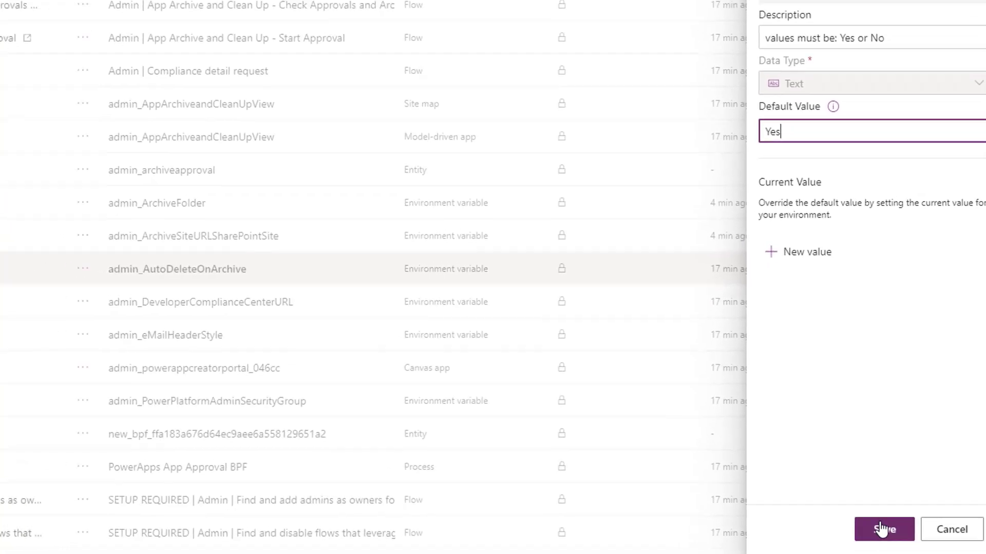
left_click(882, 529)
Copy the Developer Compliance Center app's web link, paste it as the Developer Compliance Center URL variable's default value, and save it
left_click(83, 354)
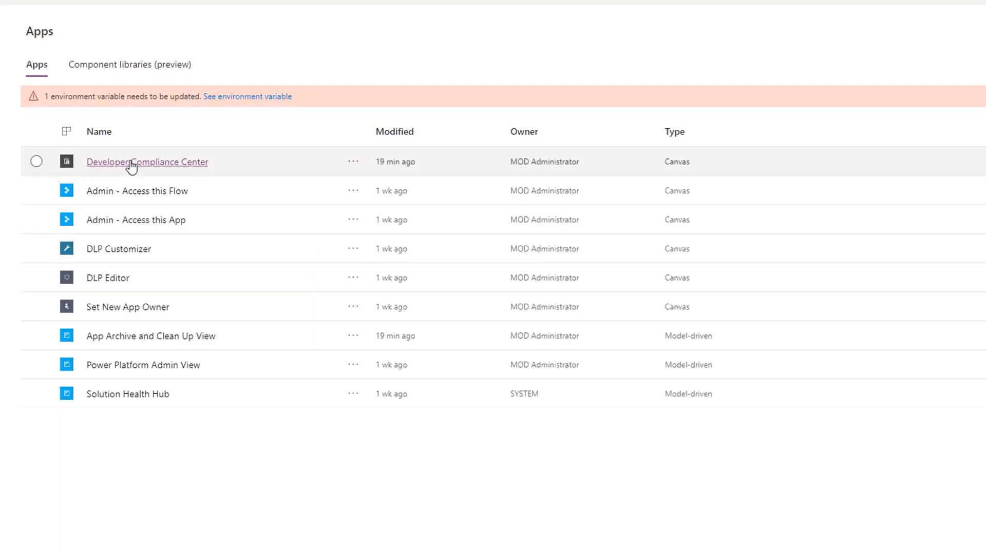
left_click(350, 165)
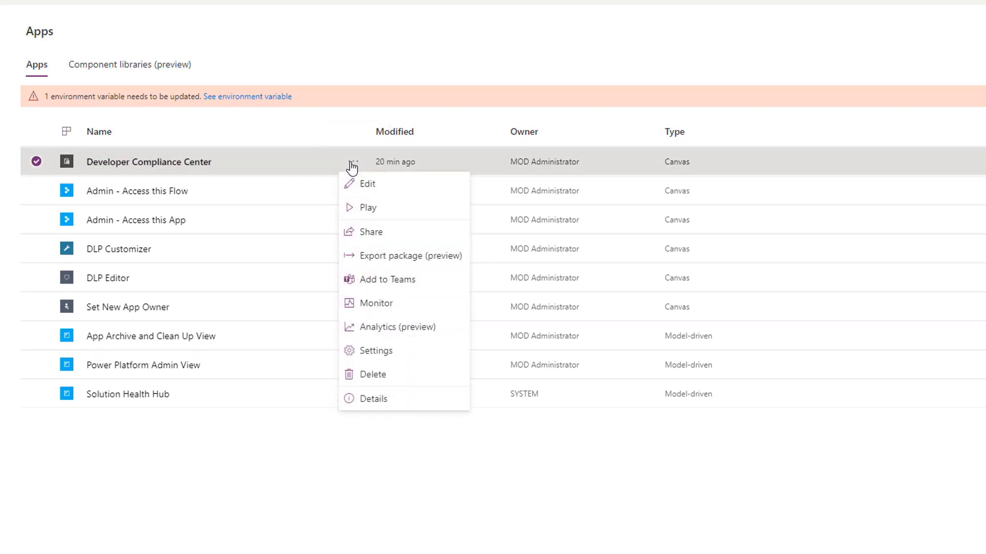
left_click(365, 400)
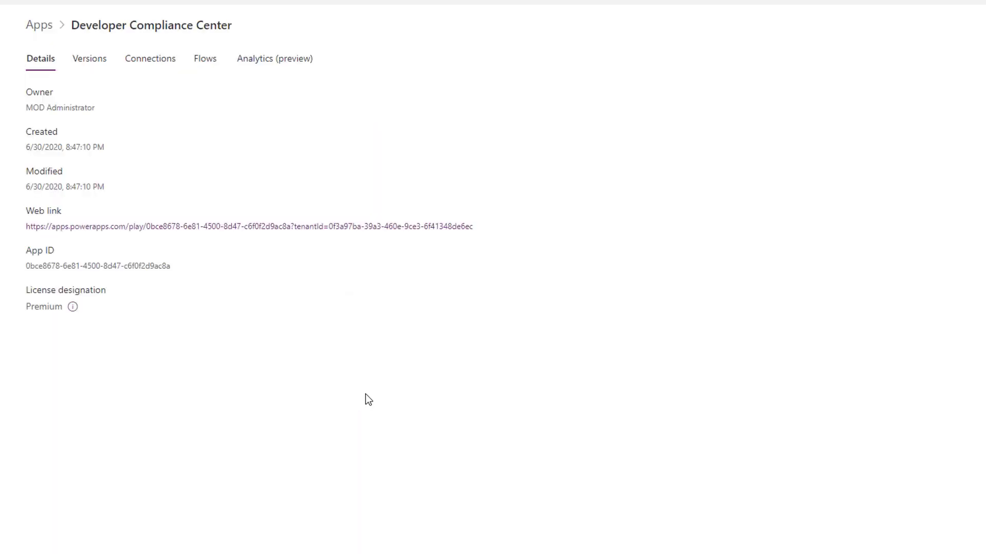
left_click_drag(471, 230, 25, 227)
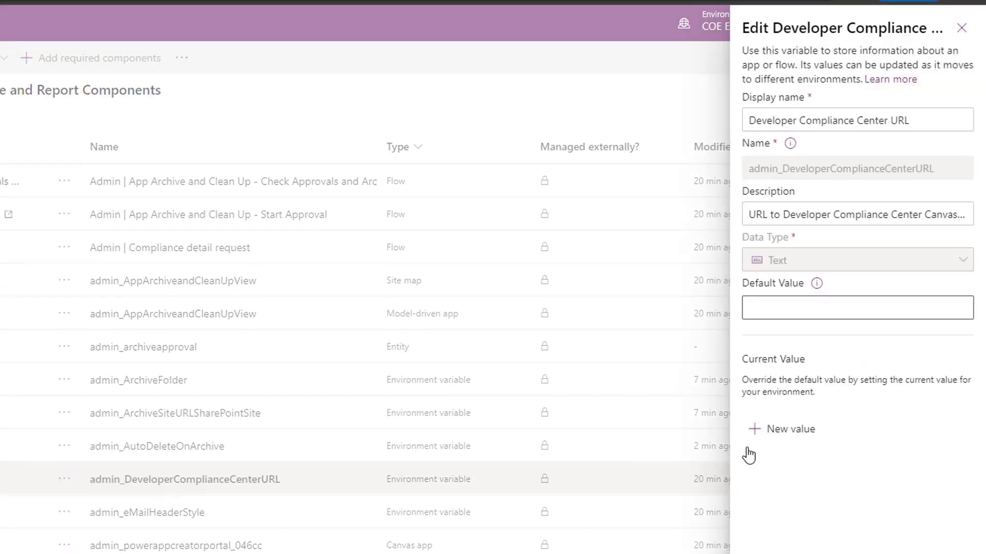
left_click(836, 297)
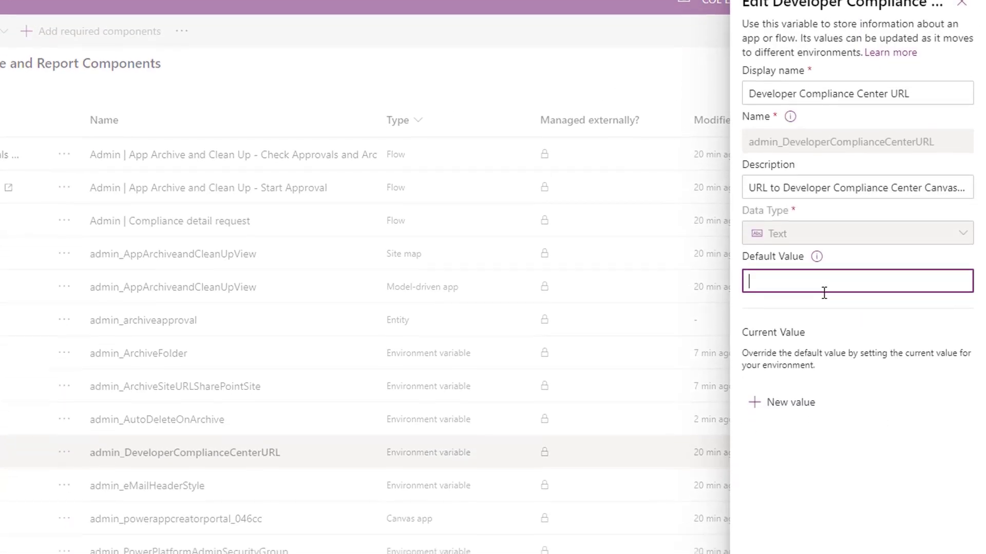
key("ctrl+v")
left_click(868, 520)
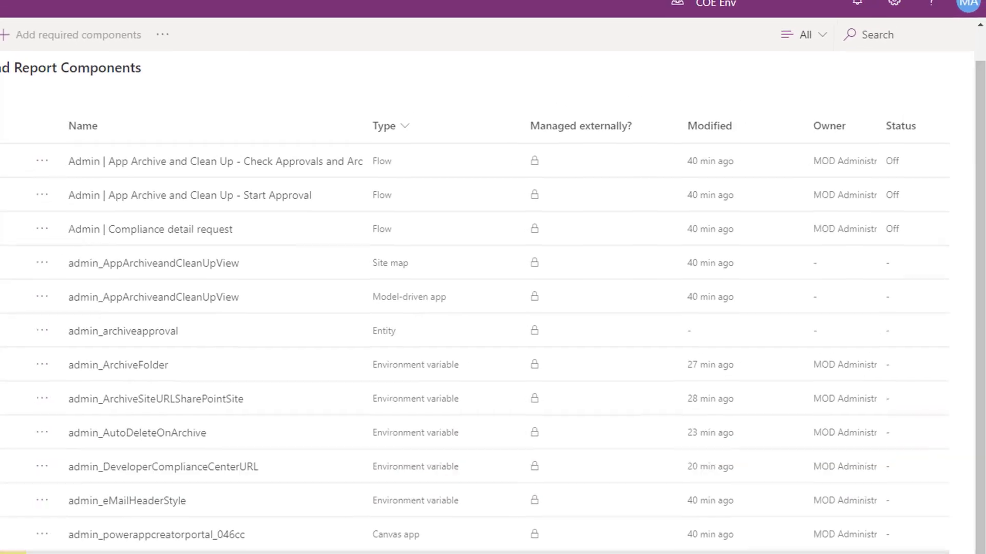
Replace the Power Platform Admin Security Group variable's default value with fd02c652-611d-478f-a3b3-4f326936e026 and save it
left_click(10, 552)
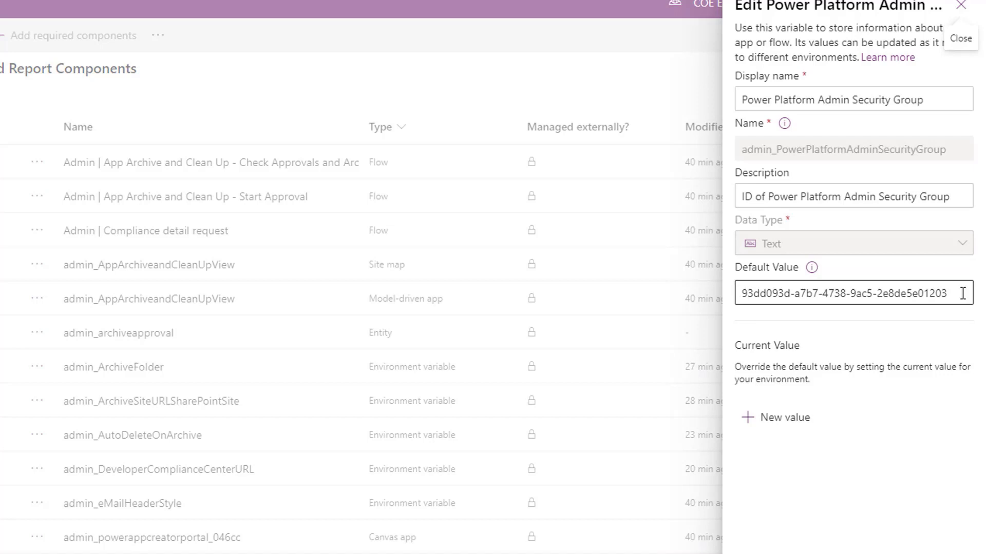
left_click_drag(963, 293, 712, 302)
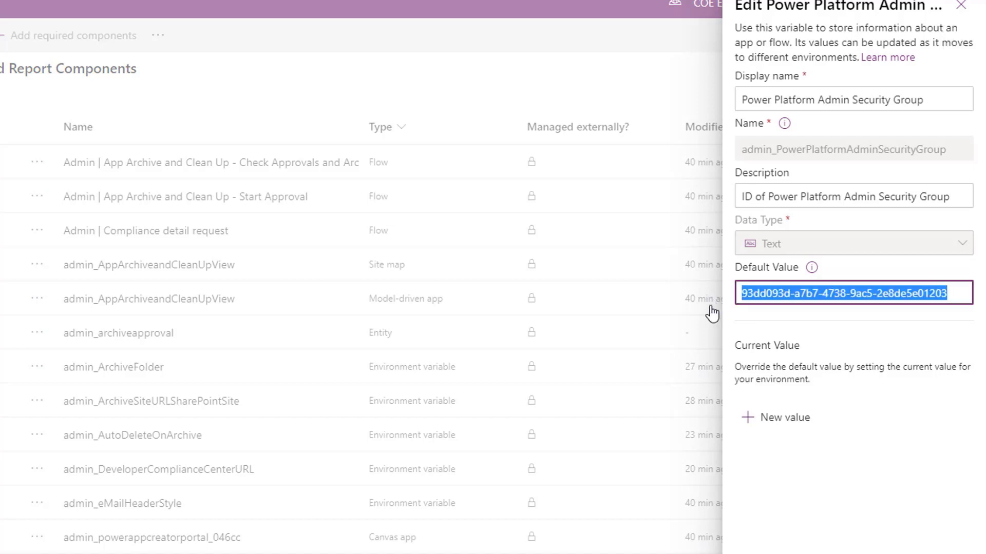
key("BackSpace")
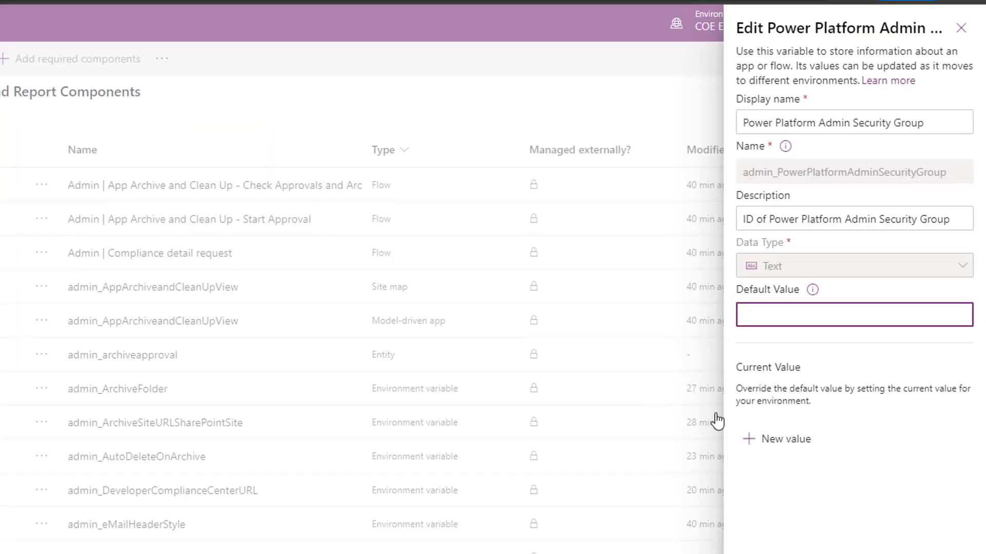
type("fd02c652-611d-478f-a3b3-4f326936e026")
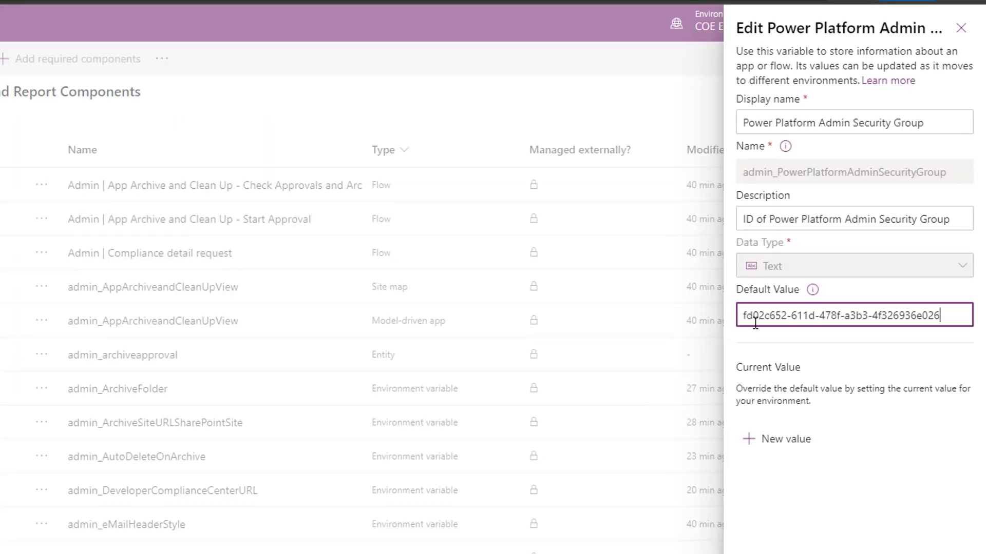
left_click(865, 528)
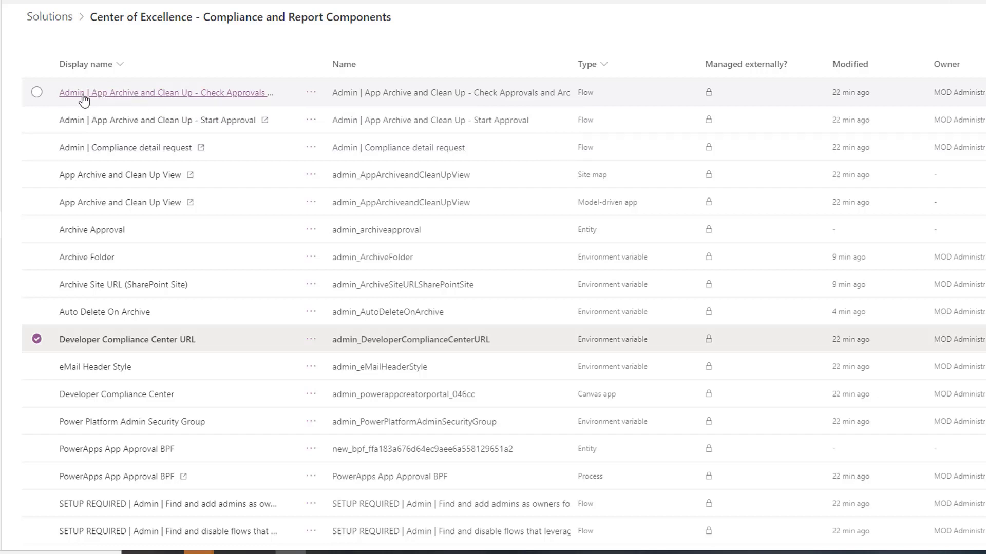
Save a copy of the Check Approvals and Archive flow as "CoE - Admin | App Archive and Clean Up - Check Approvals and Archive"
left_click(151, 94)
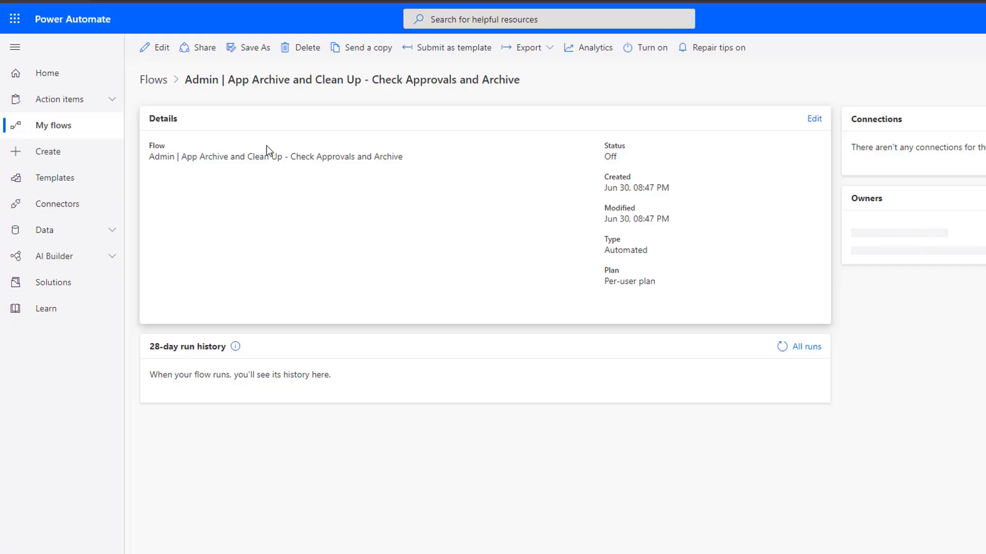
left_click(250, 51)
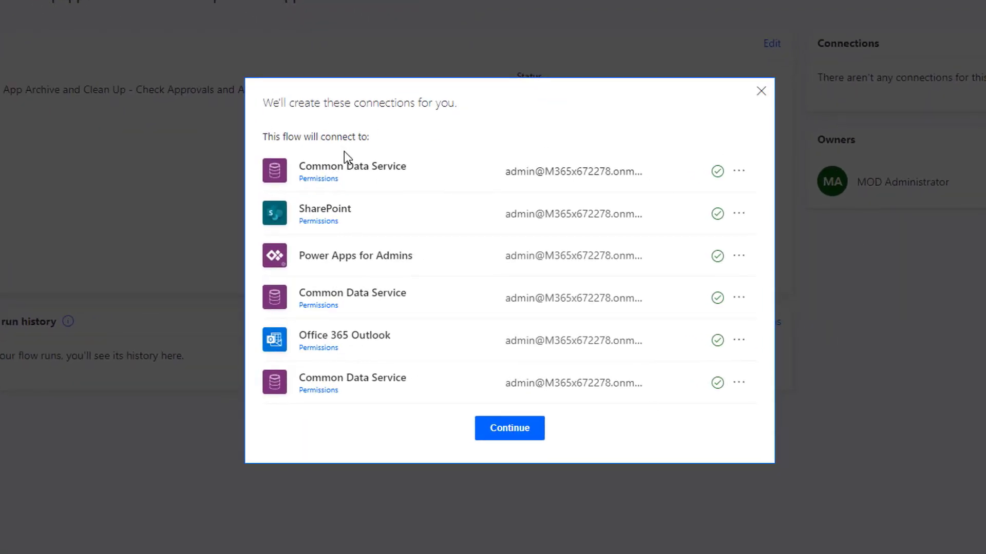
left_click(513, 429)
left_click_drag(314, 301, 248, 300)
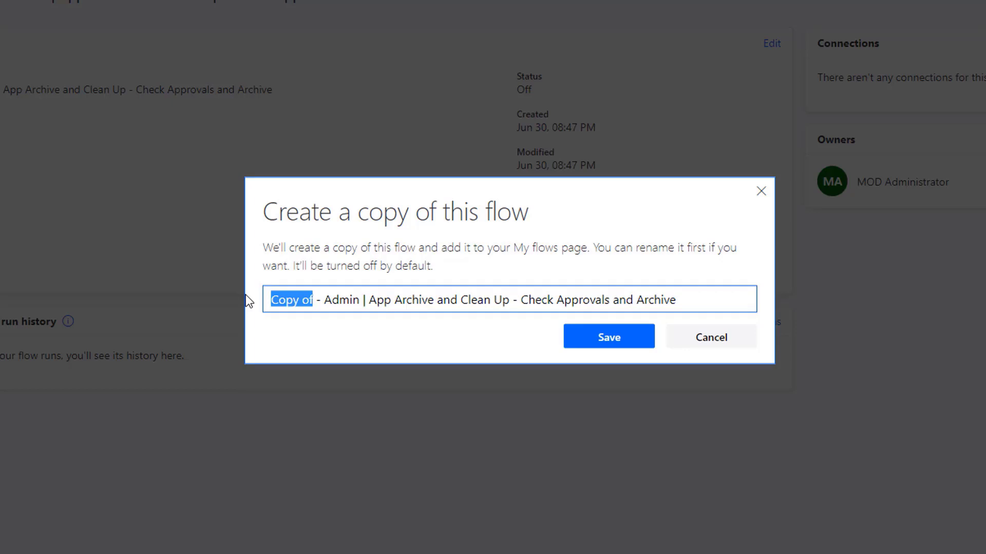
type("CoE")
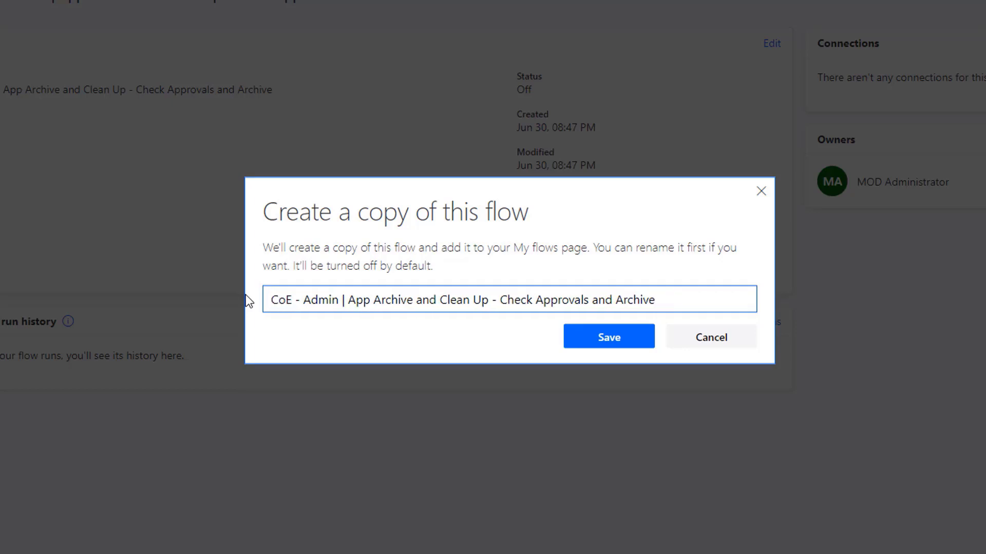
left_click(610, 339)
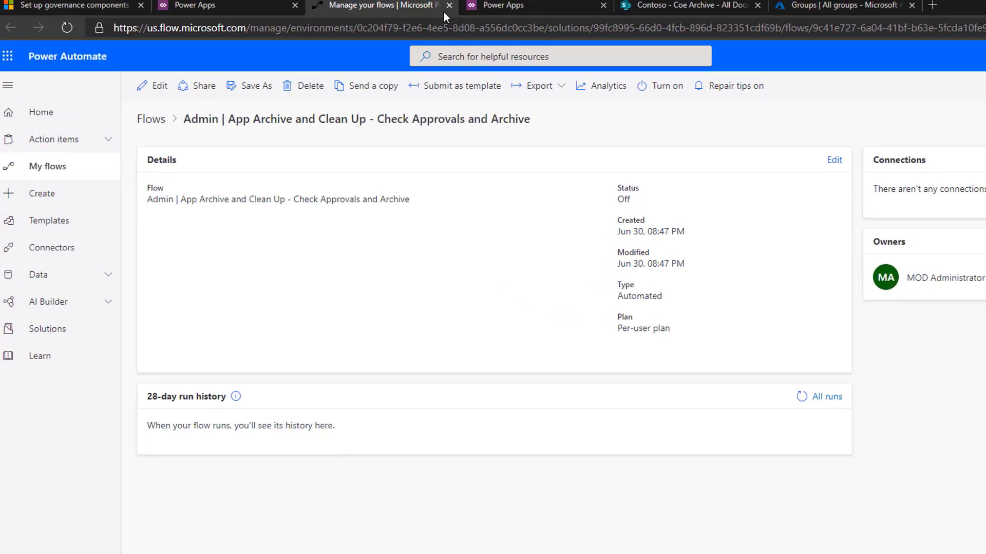
left_click(449, 5)
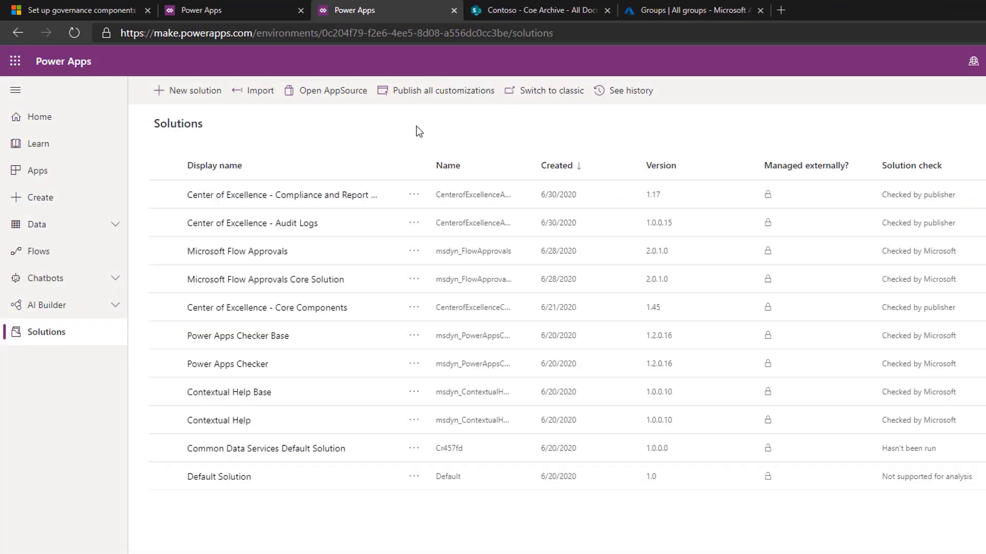
Save a copy of the "Admin | App Archive and Clean Up - Start Approval" flow from the Compliance and Report Components solution
left_click(702, 402)
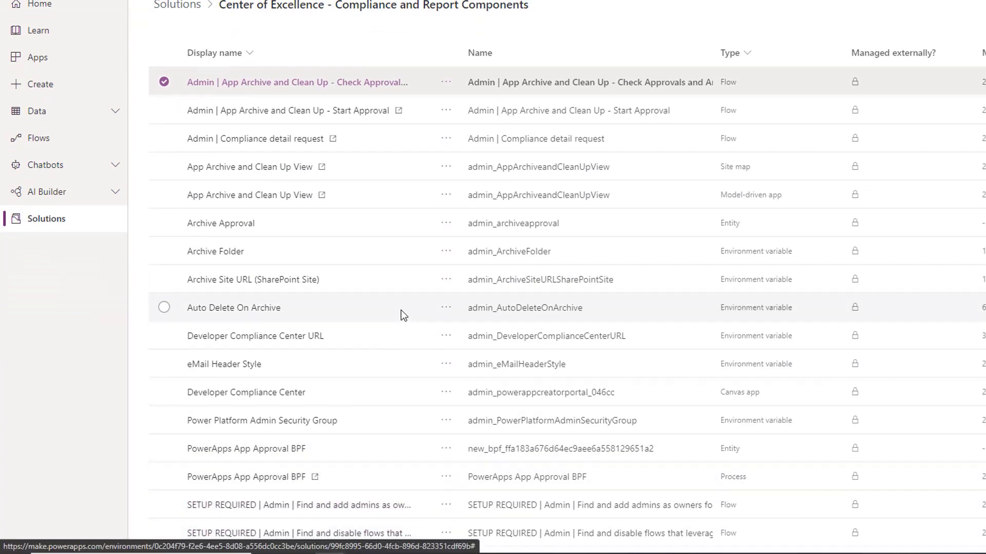
left_click(321, 111)
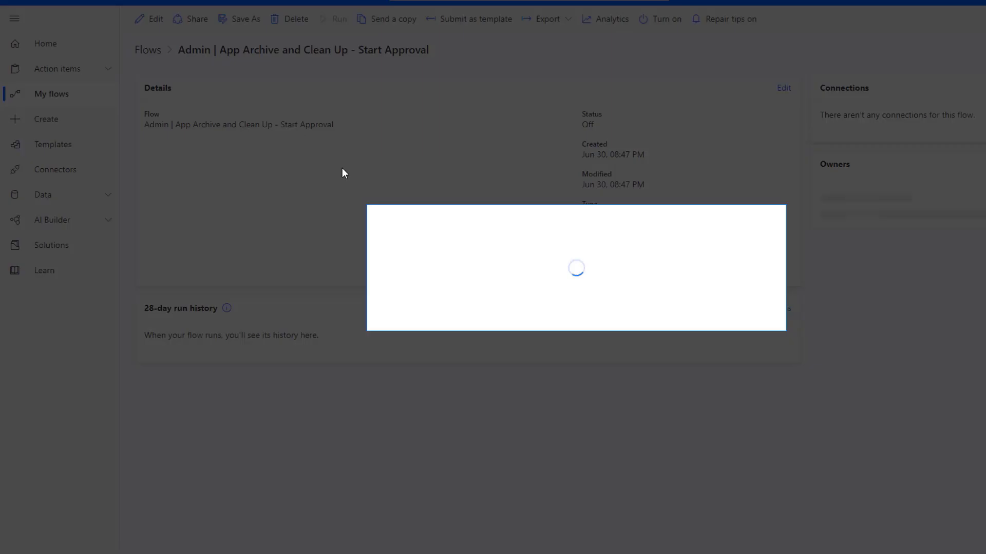
left_click(578, 377)
key("Return")
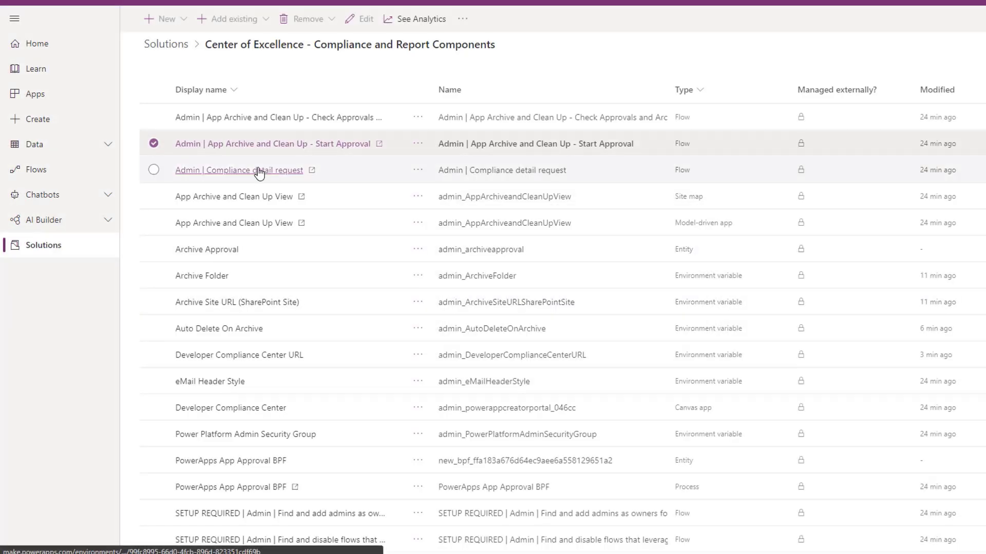
Save a copy of the "Admin | Compliance detail request" flow, accepting its Common Data Service, Office 365 Outlook and Office 365 Users connections
left_click(260, 169)
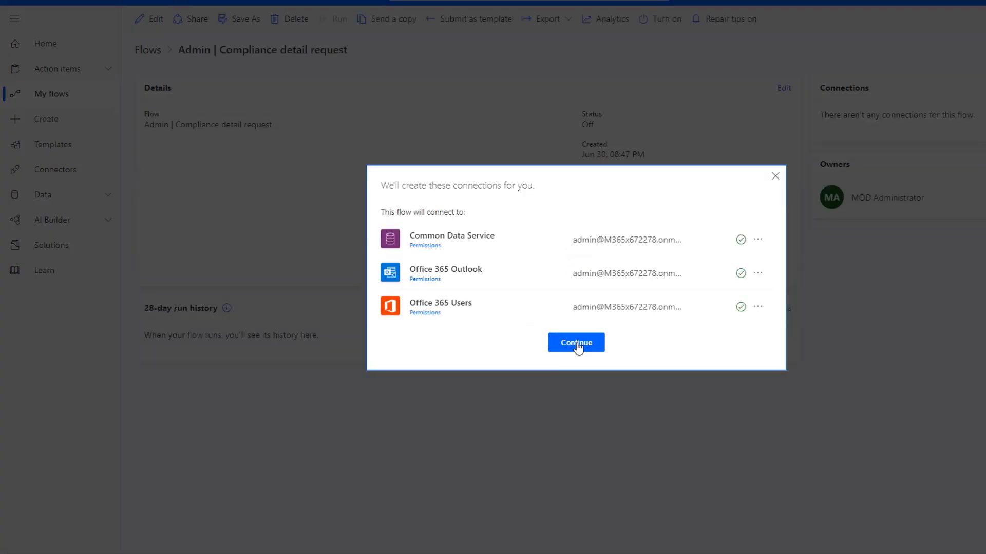
left_click(576, 342)
key("Return")
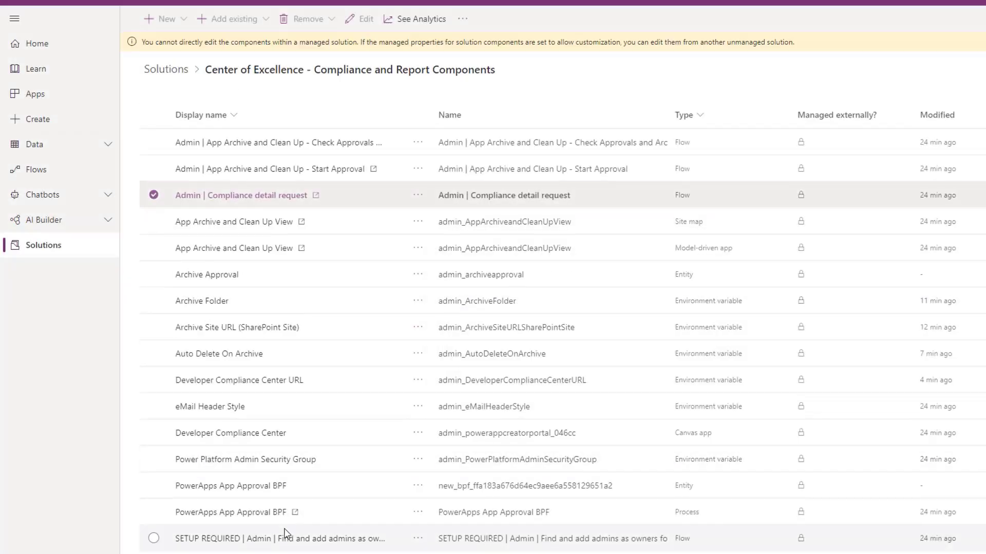
Copy the SETUP REQUIRED find-and-add-admins flow as "CoE - Admin | Find and add admins as owners for apps that leverage certain connectors"
left_click(284, 534)
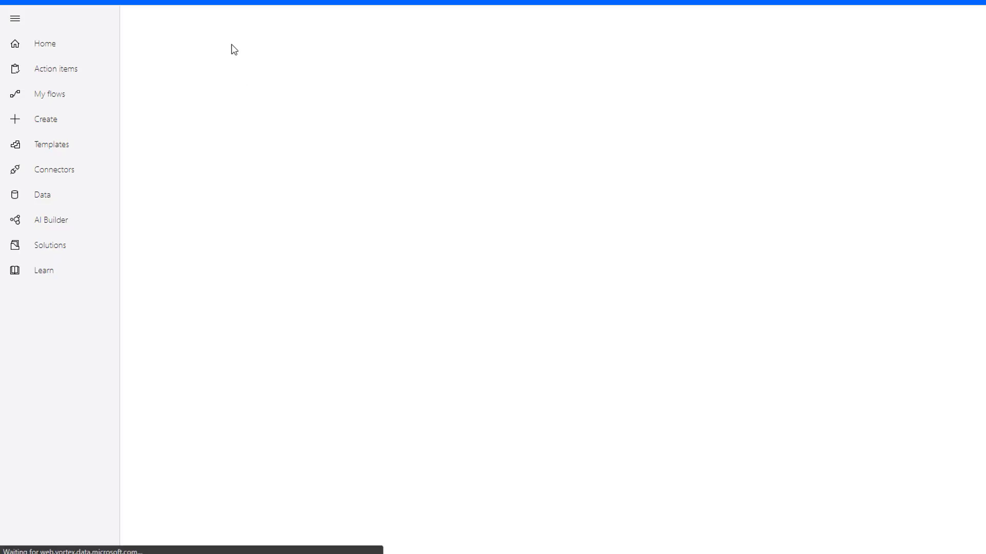
left_click(562, 374)
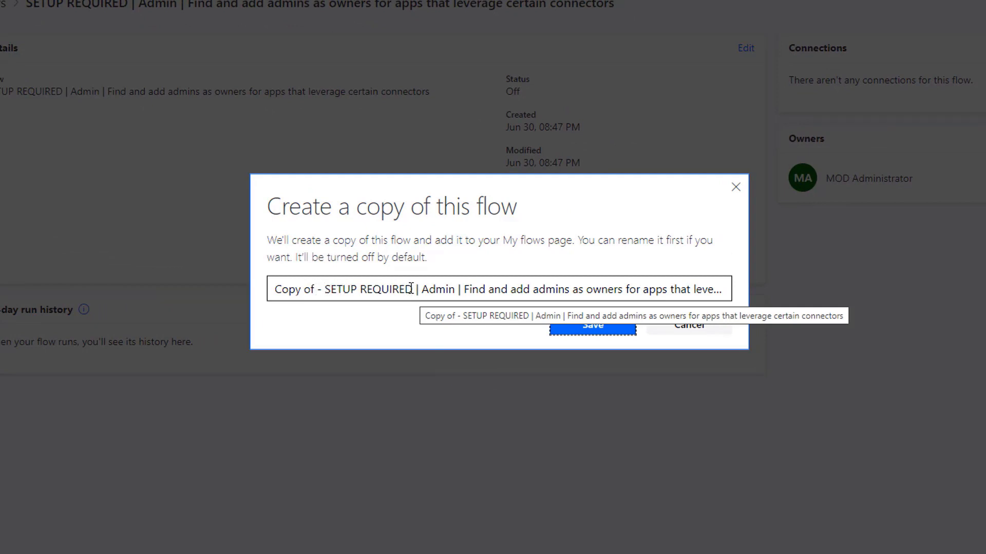
left_click_drag(411, 288, 289, 280)
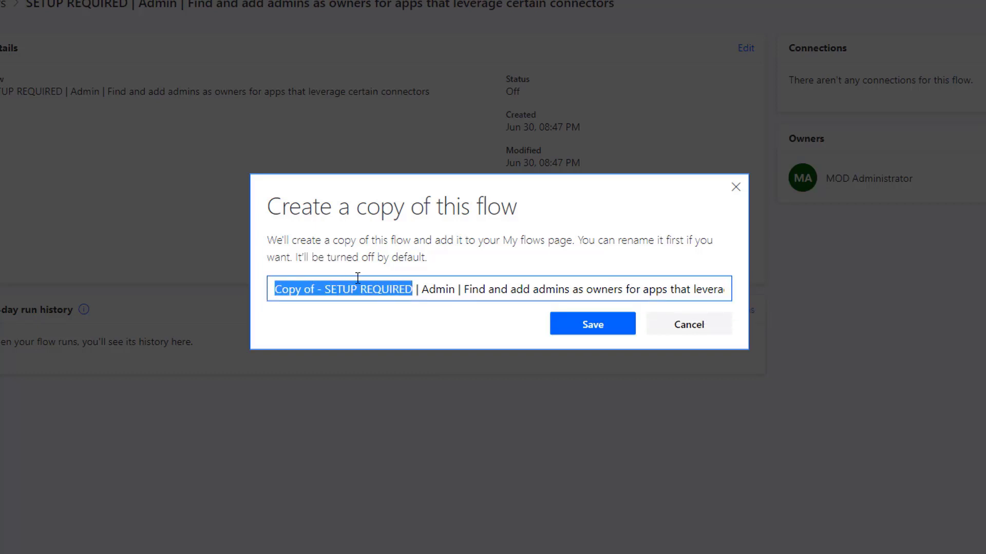
key("BackSpace")
type("CoE -")
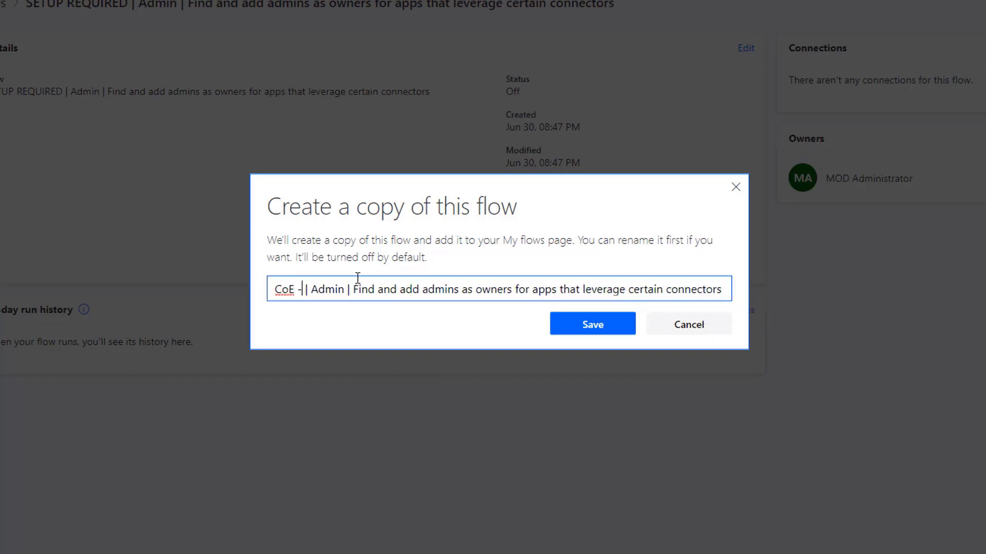
key("Delete")
key("Delete")
key("Delete")
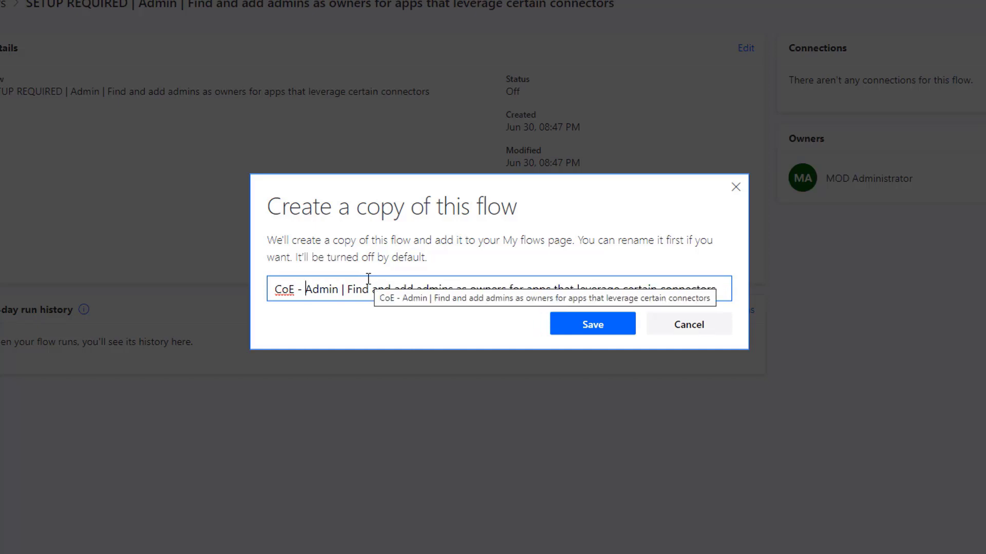
left_click(592, 325)
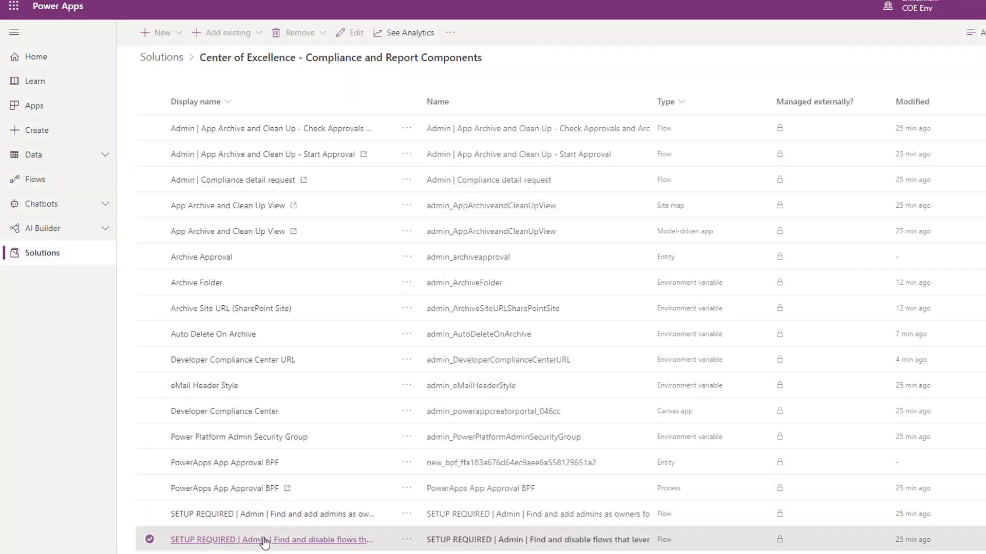
Copy the SETUP REQUIRED find-and-disable flow as "CoE - Admin | Find and disable flows that leverage certain connectors" and open My flows
left_click(264, 543)
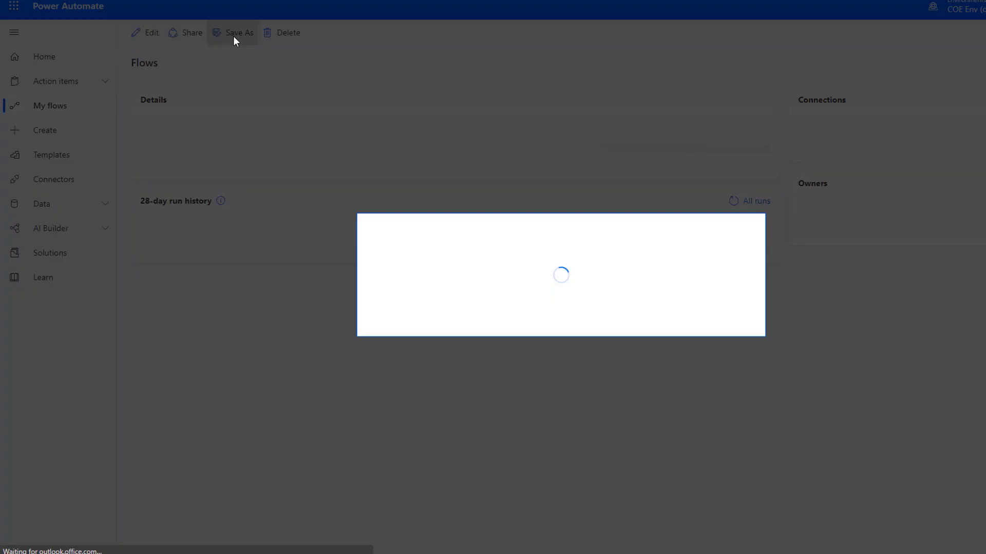
left_click(552, 415)
type("CoE - Admin | Find and disable flows that leverage certain connectors")
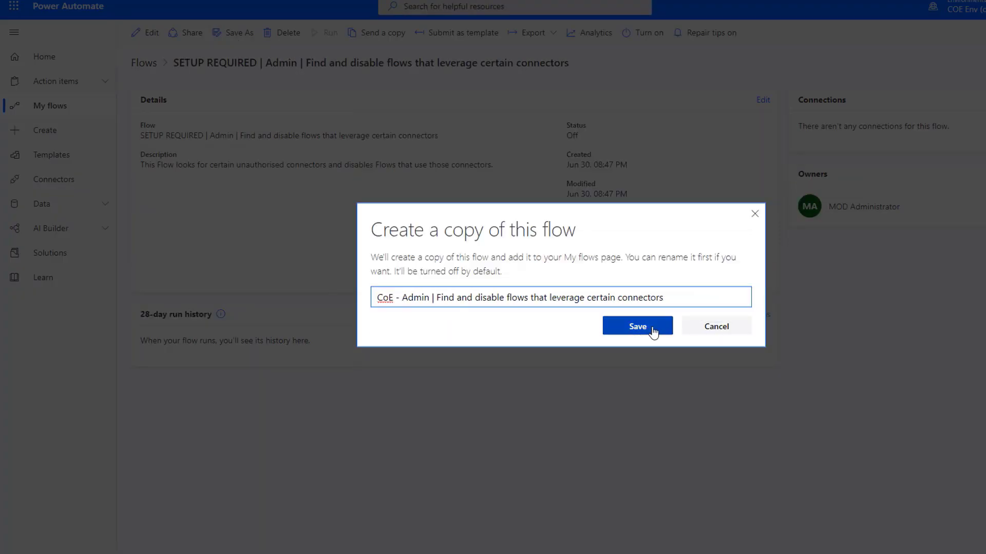
left_click(649, 331)
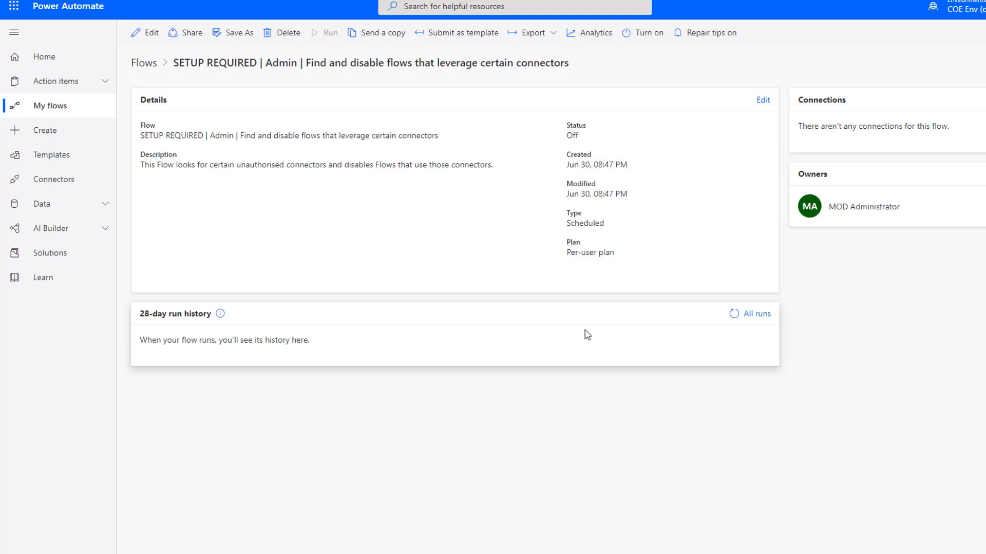
left_click(48, 107)
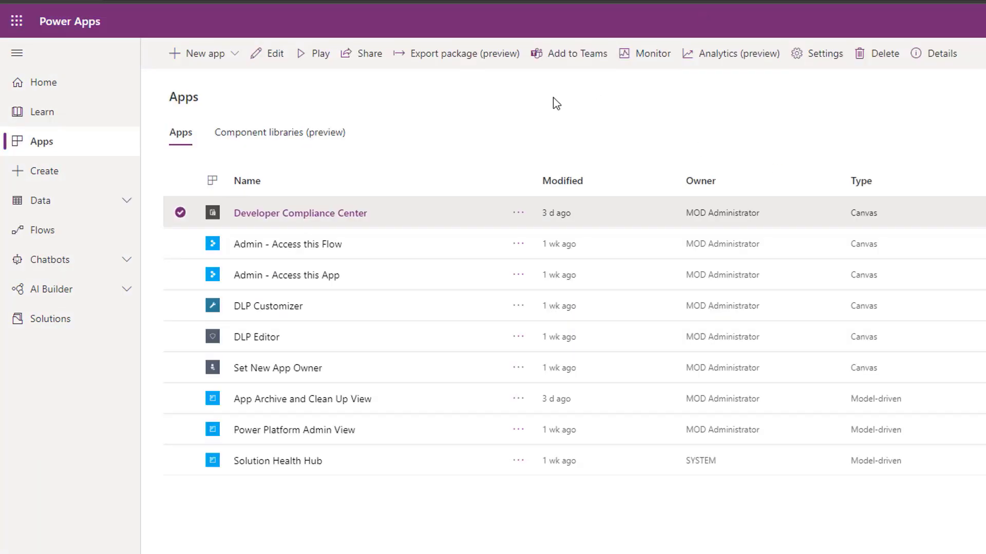
Open the Admin - Access this App details in Developer Compliance Center and set its business impact to Critical, leaving Mitigation Plan Provided at No
left_click(271, 215)
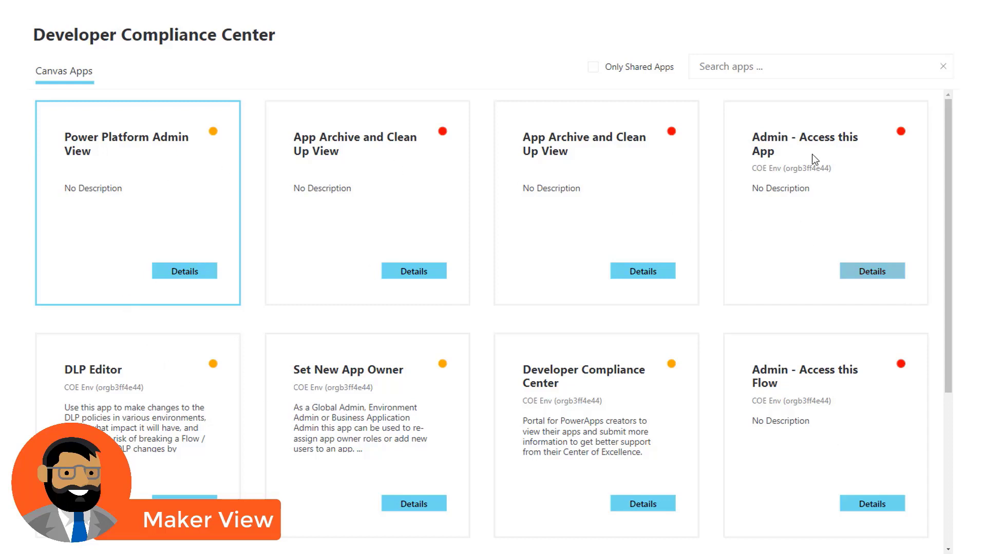
left_click(868, 272)
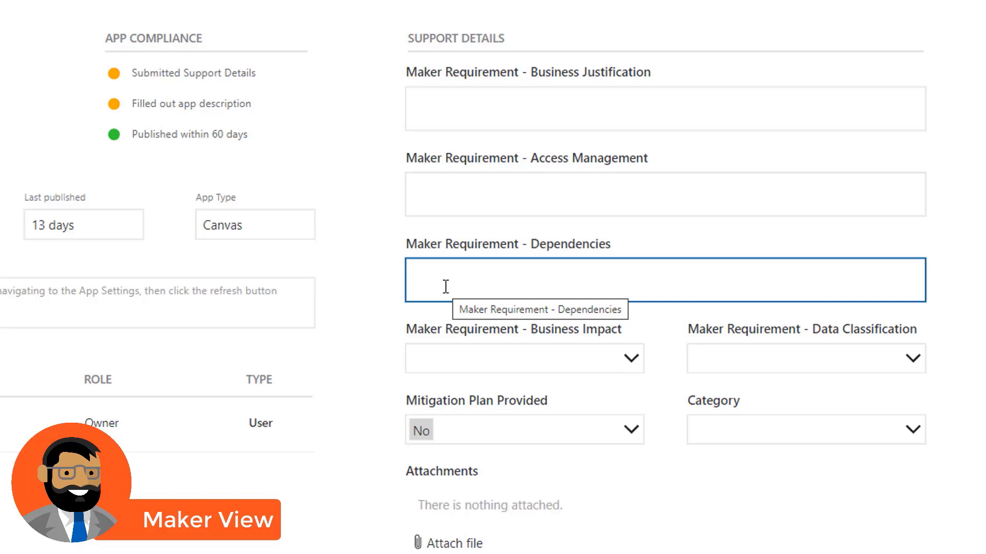
left_click(631, 357)
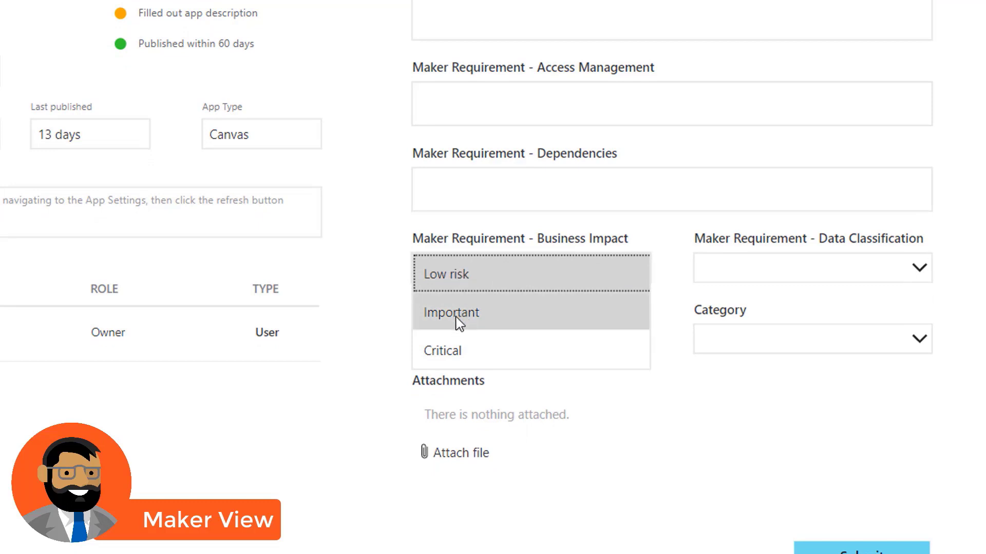
left_click(452, 349)
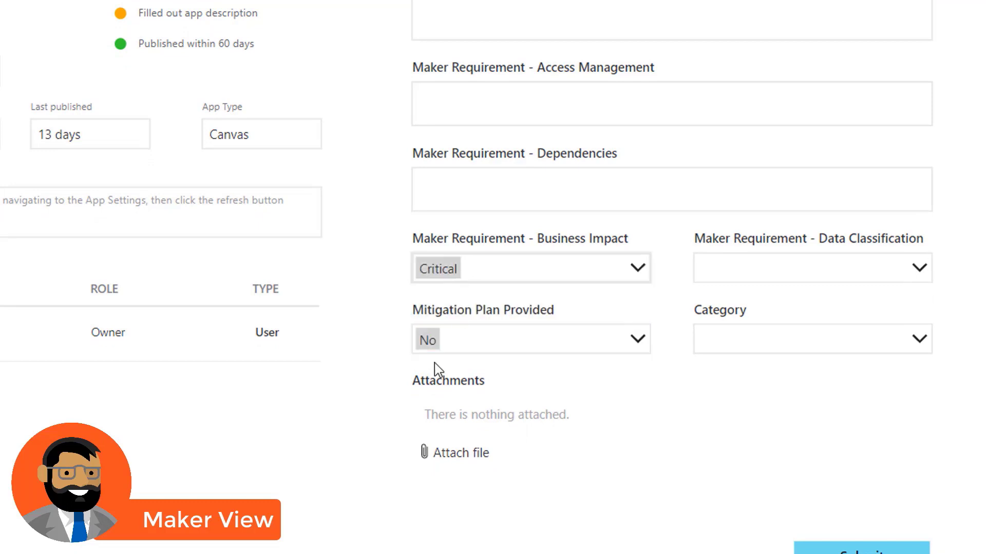
left_click(436, 343)
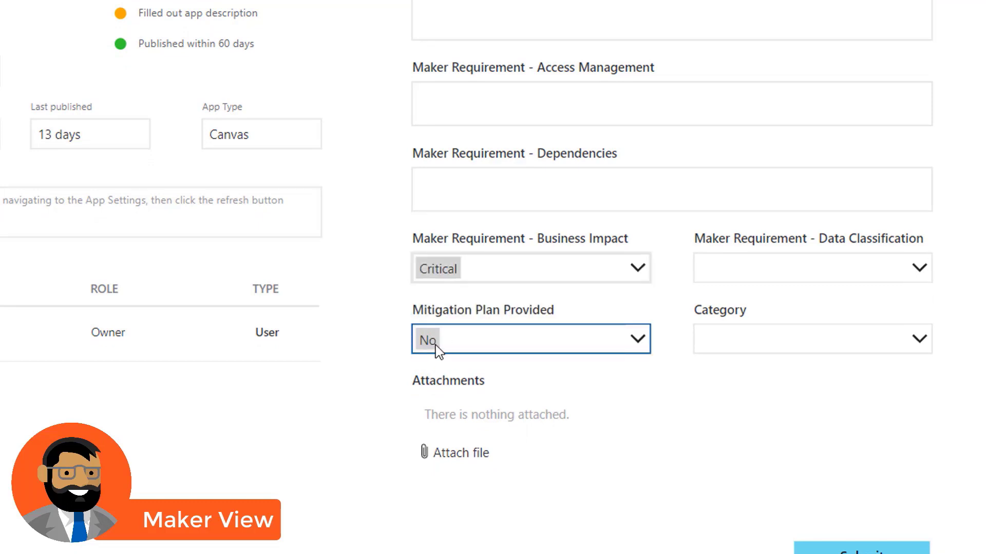
left_click(435, 346)
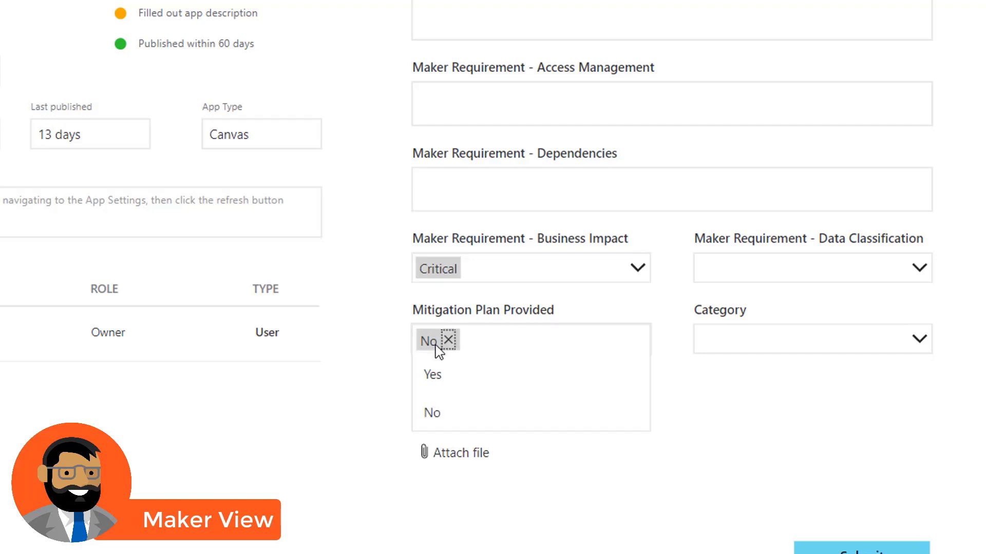
left_click(477, 302)
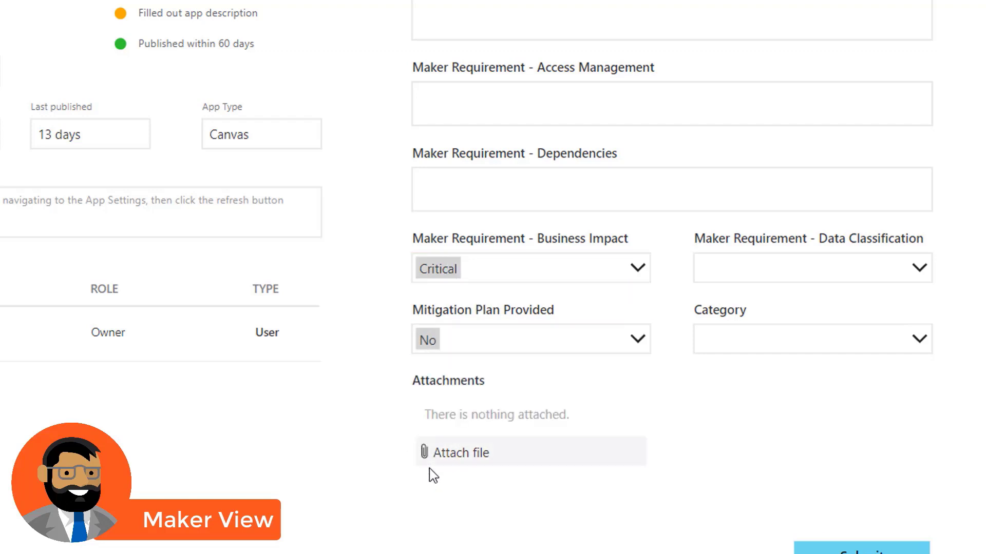
Set the app's data classification to Confidential and its category to Customer Service in the support details
left_click(783, 259)
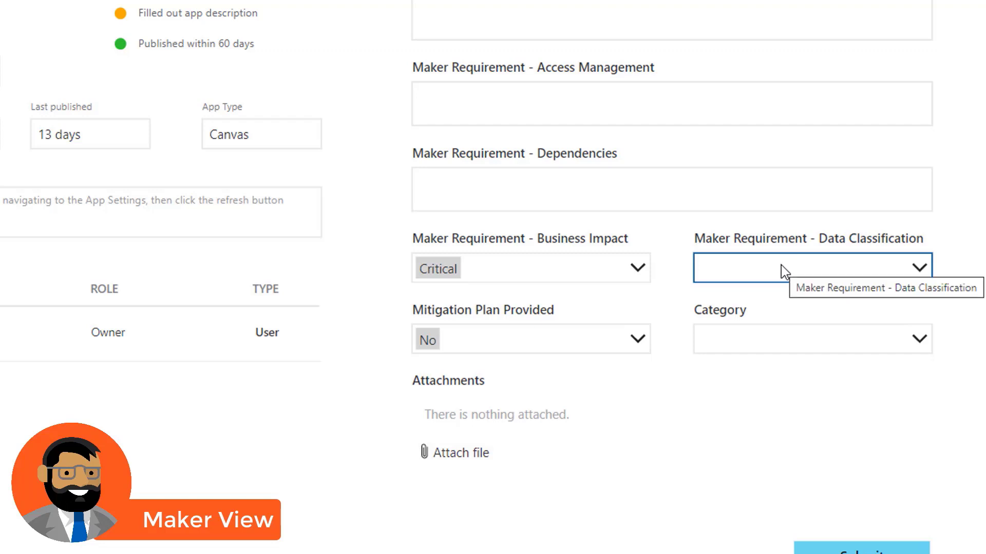
left_click(780, 265)
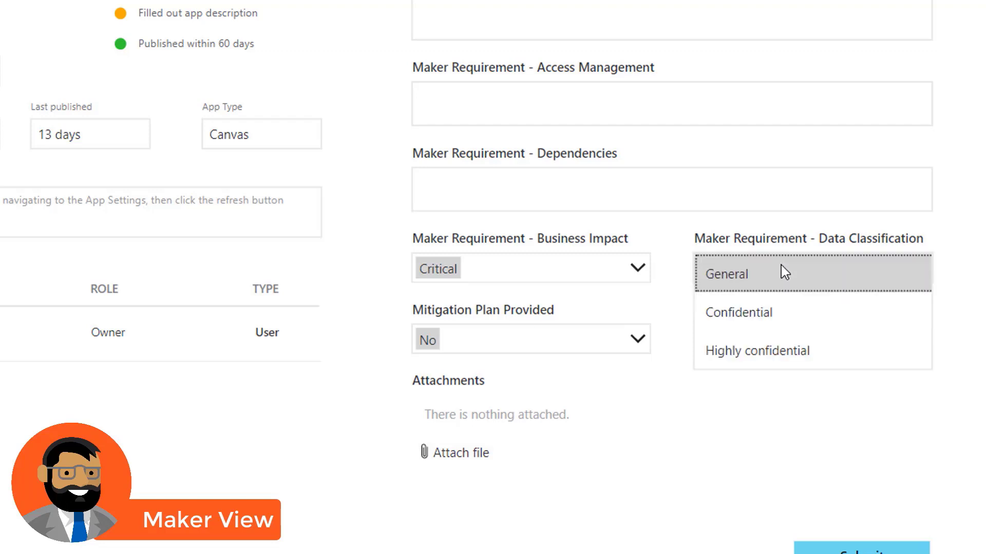
left_click(740, 233)
left_click(742, 338)
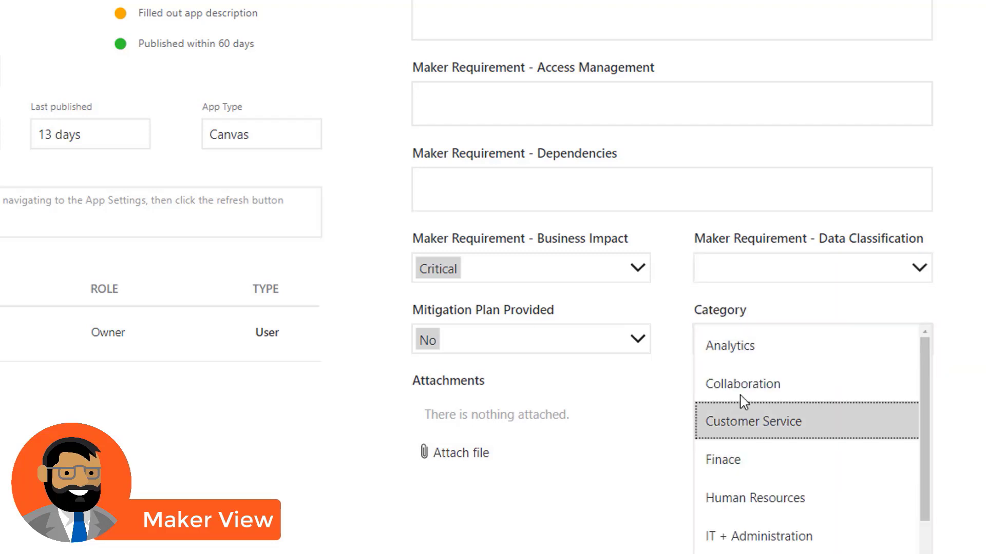
left_click(742, 409)
left_click(728, 271)
left_click(733, 329)
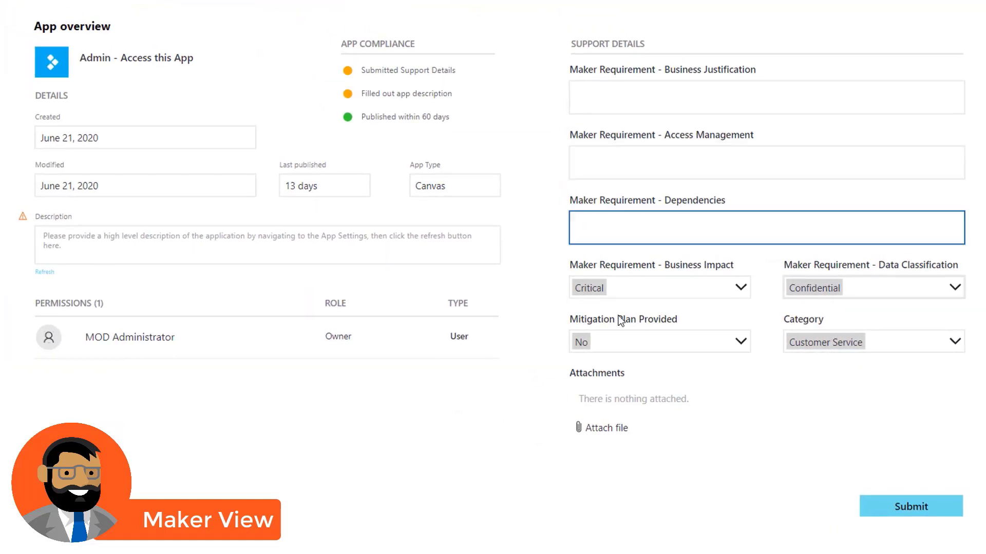
left_click(621, 321)
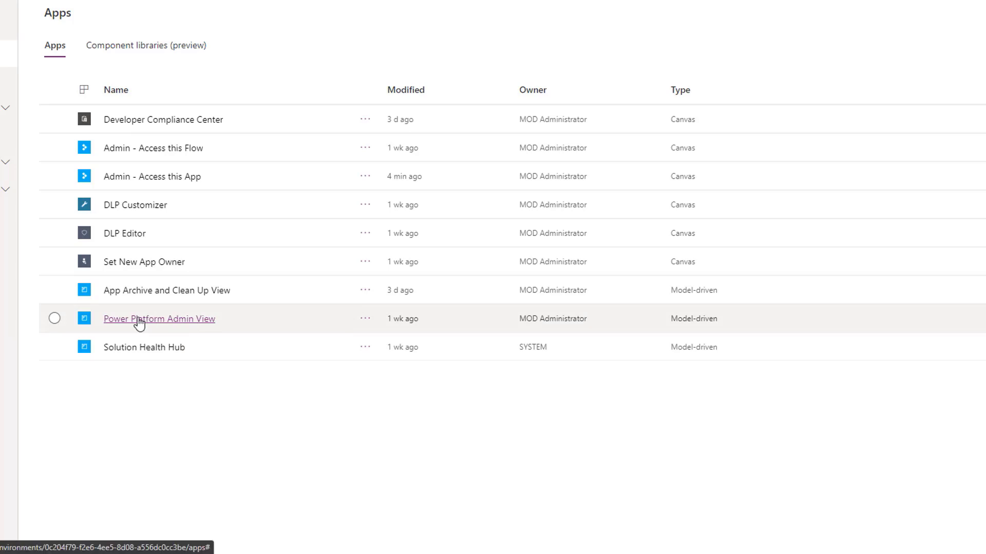
In the Power Platform Admin View app, open the audit details of the Power Platform Admin View record from the Admin Review list
left_click(139, 320)
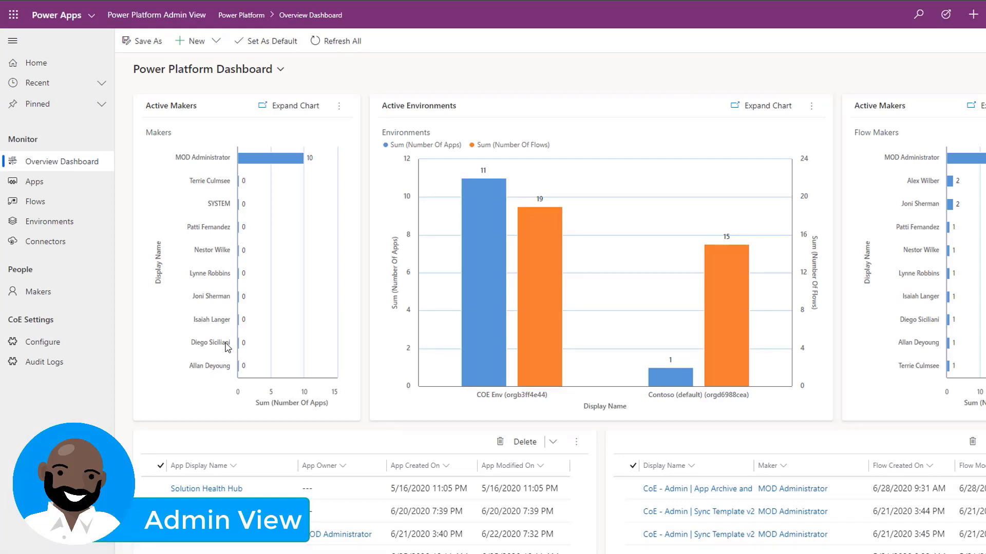
left_click(32, 184)
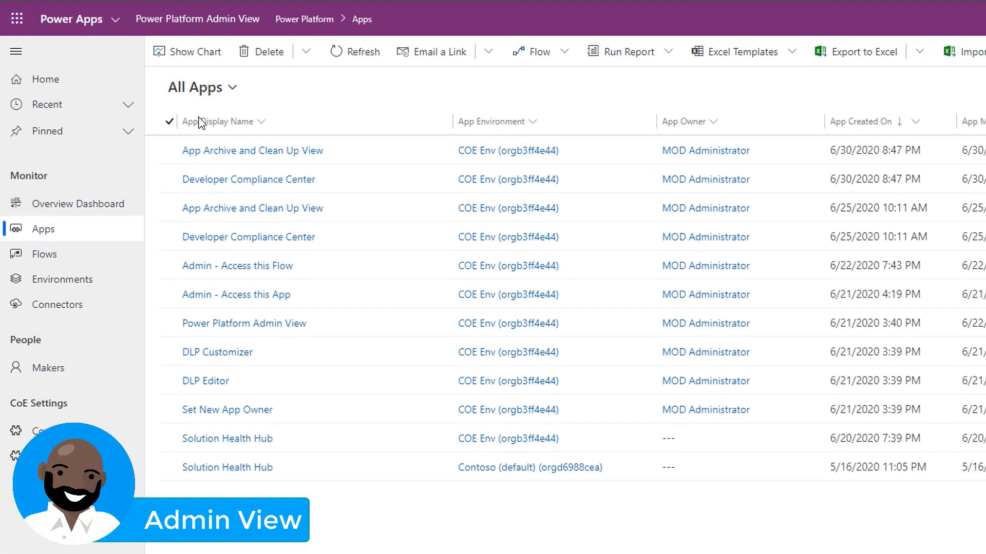
left_click(230, 88)
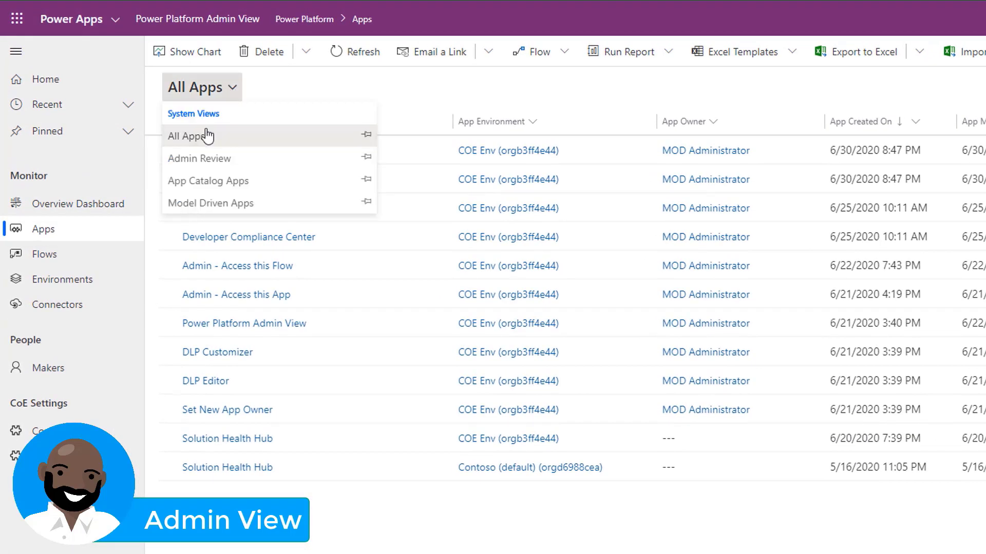
left_click(199, 160)
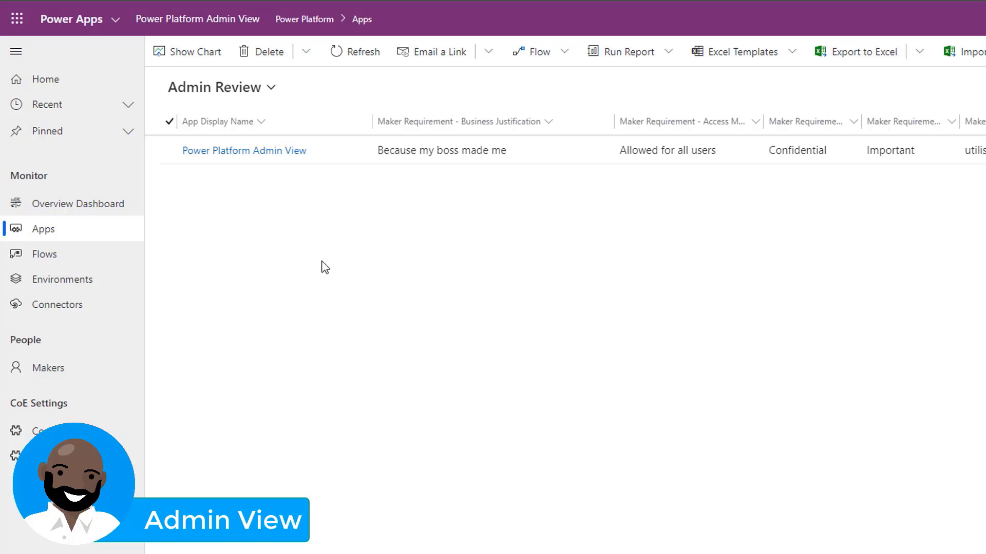
left_click(277, 150)
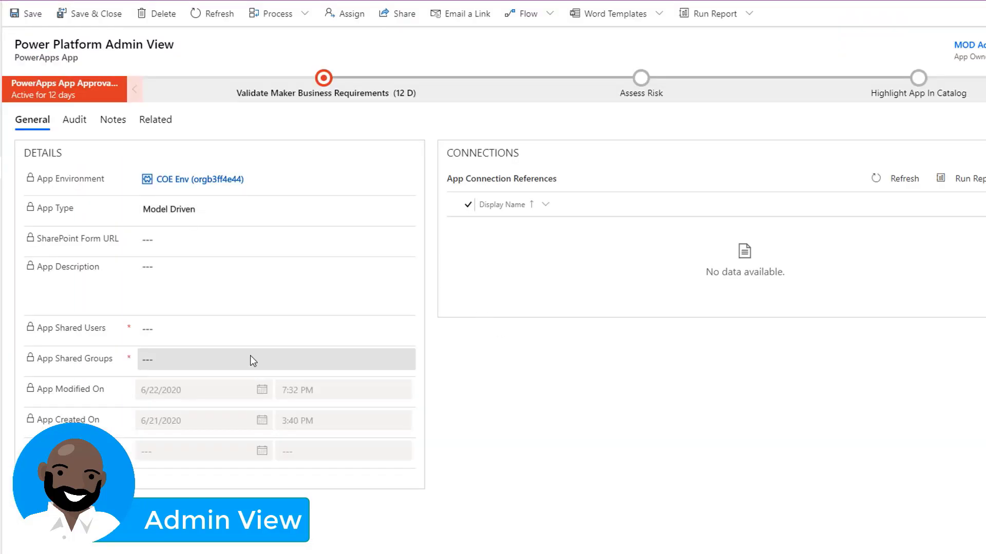
left_click(75, 123)
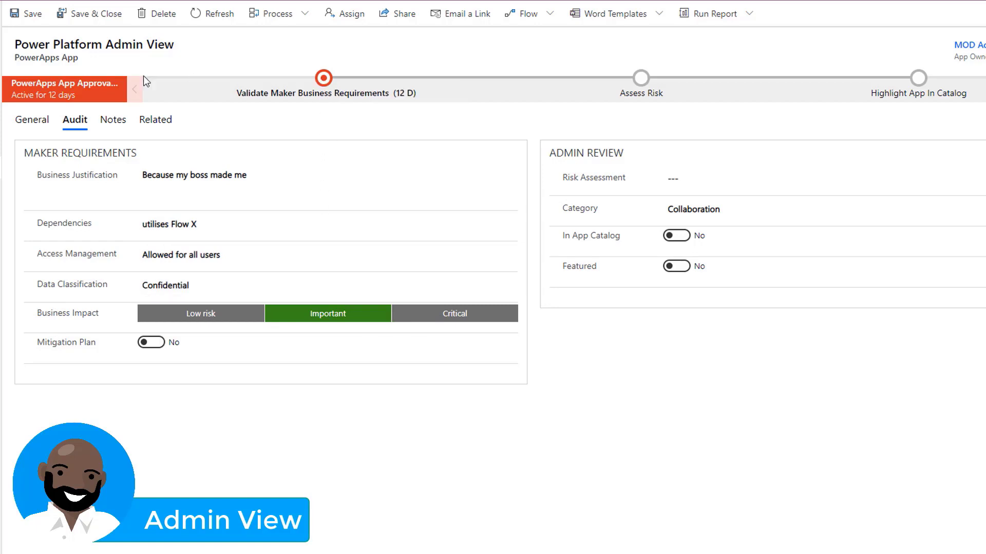
Advance the app approval process past Validate Maker Business Requirements and complete the Assess Risk stage with a Minor risk
left_click(325, 80)
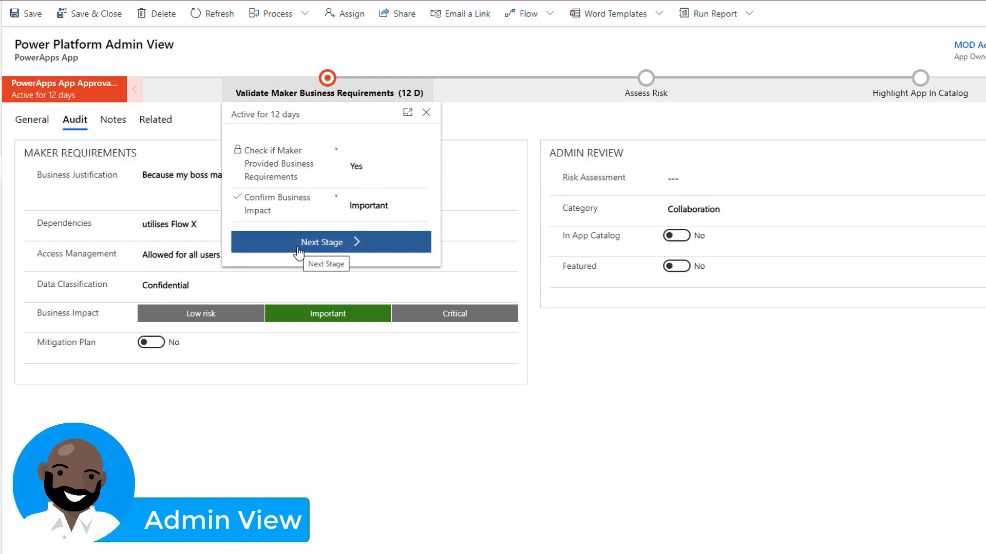
left_click(314, 248)
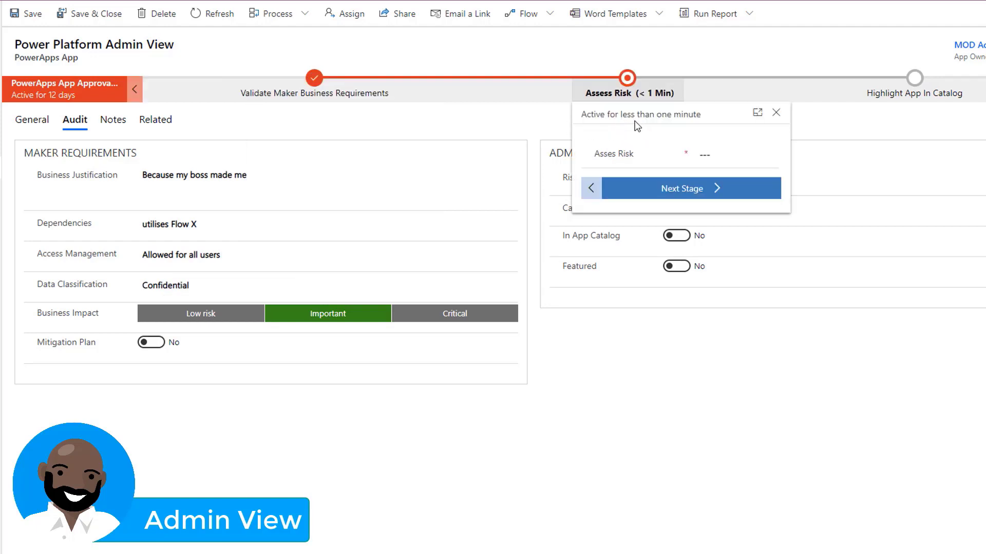
left_click(746, 156)
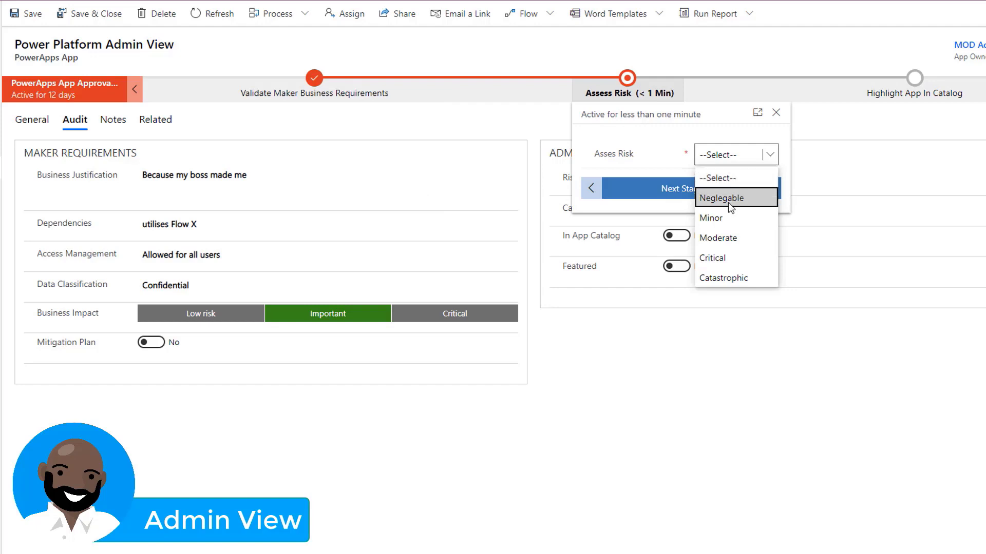
left_click(715, 219)
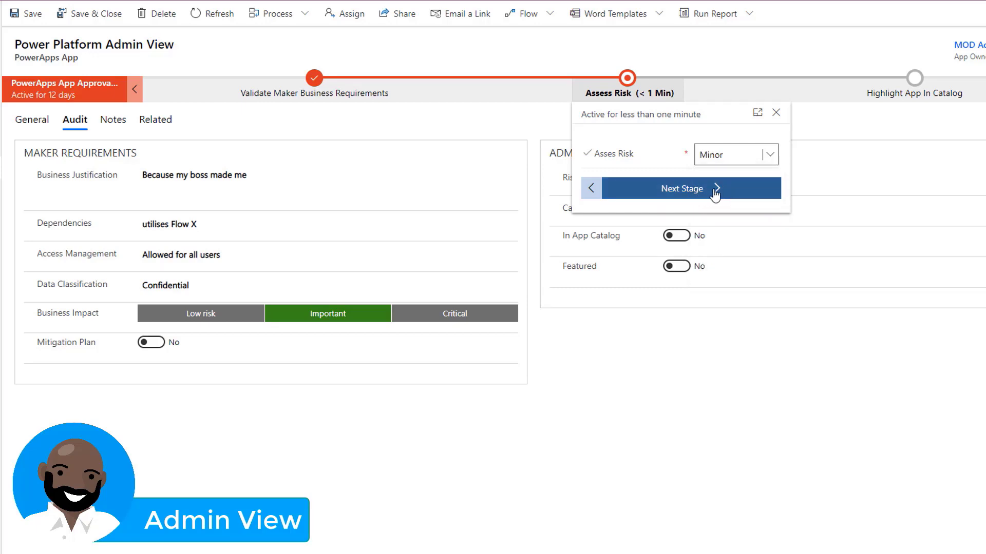
left_click(701, 195)
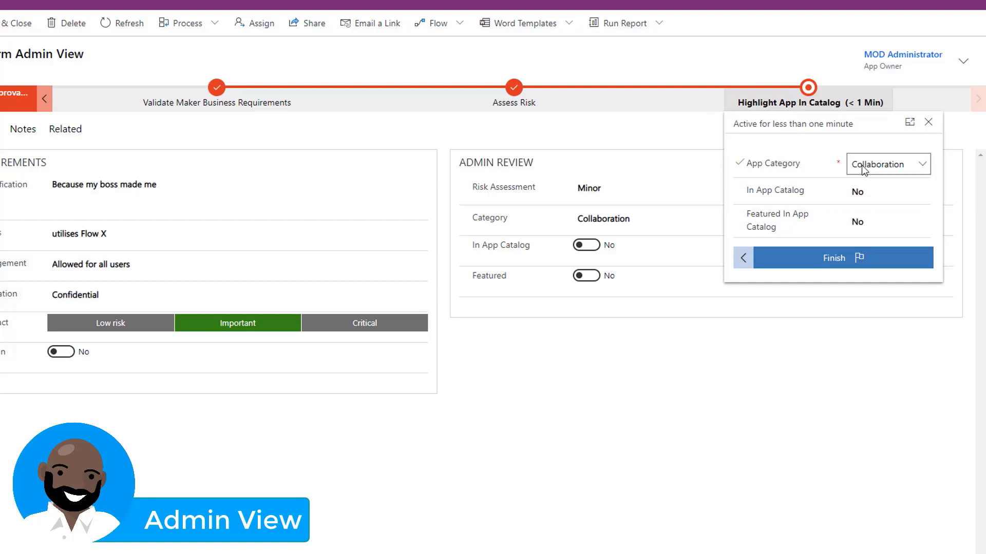
Set the app category to IT + Administration in the Highlight App In Catalog stage and finish the approval process
left_click(921, 165)
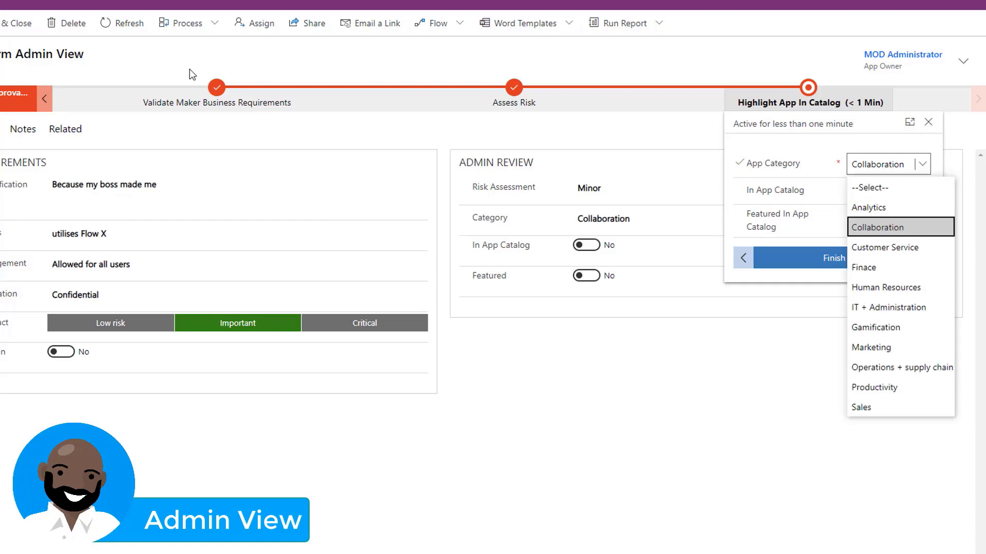
left_click(881, 307)
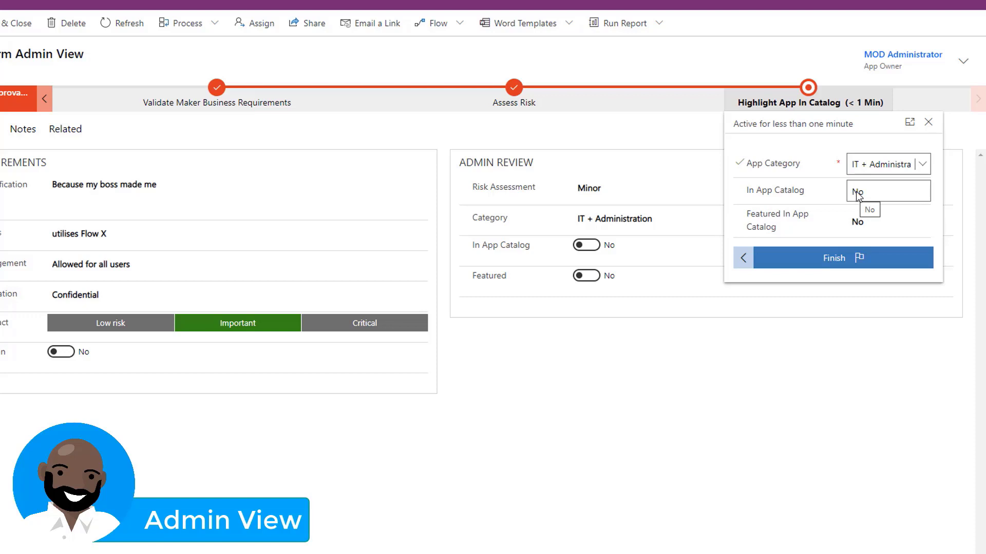
left_click(823, 260)
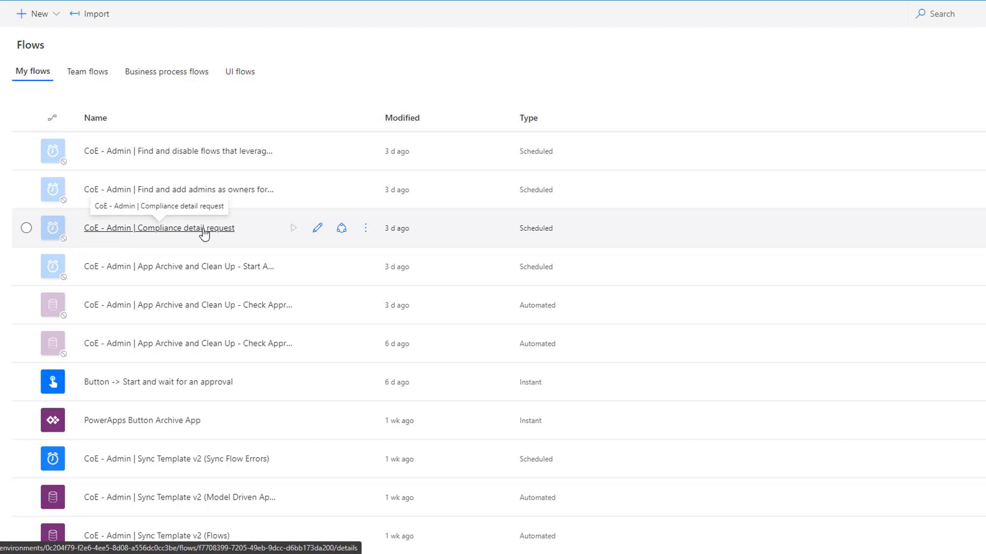
Open the "CoE - Admin | Compliance detail request" flow in the editor and examine its recurrence and subsequent actions
left_click(319, 229)
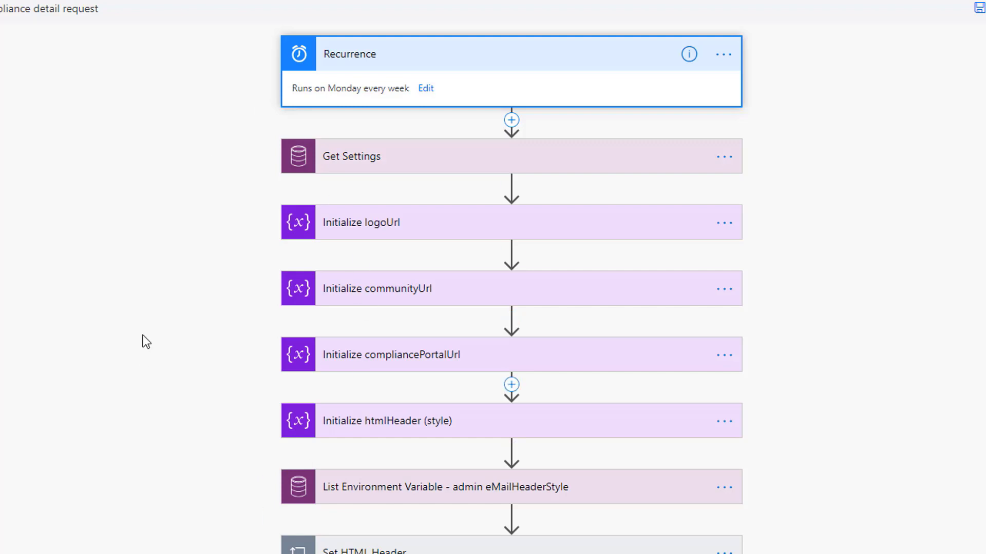
scroll(177, 244, "down", 1)
scroll(173, 237, "down", 2)
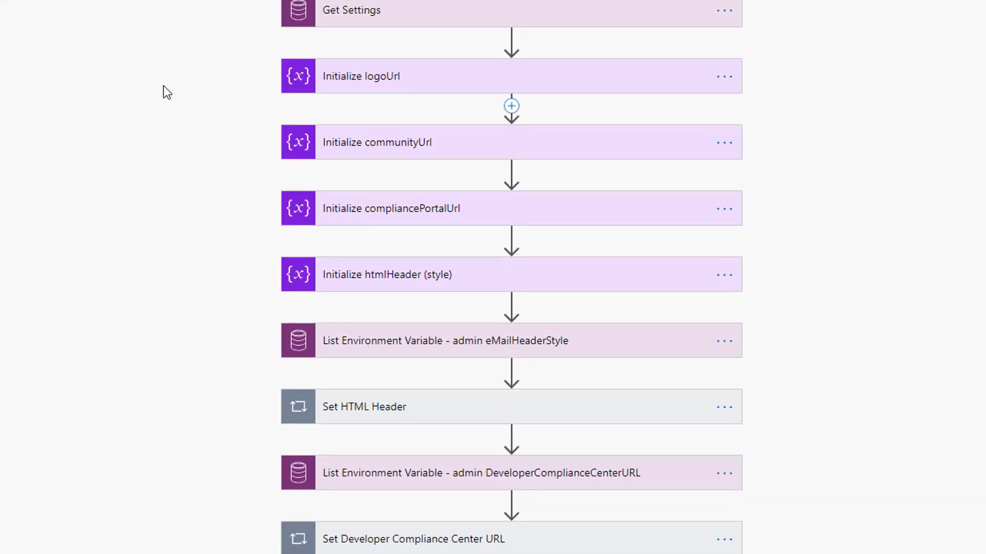
scroll(158, 80, "down", 4)
left_click(385, 463)
scroll(198, 371, "down", 5)
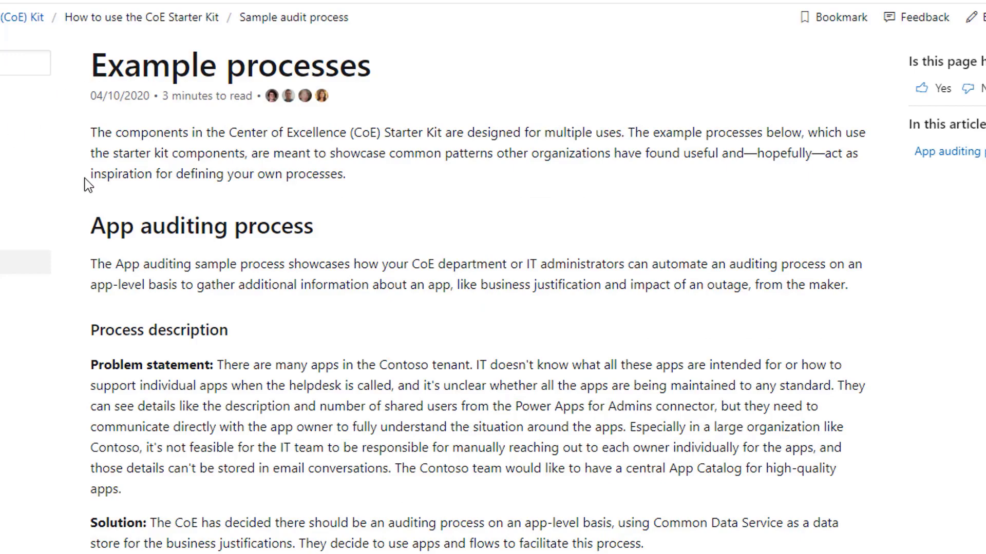
Read through the app auditing process in the Sample audit process documentation and expand the "What's in the CoE Starter Kit" contents section
scroll(65, 190, "down", 5)
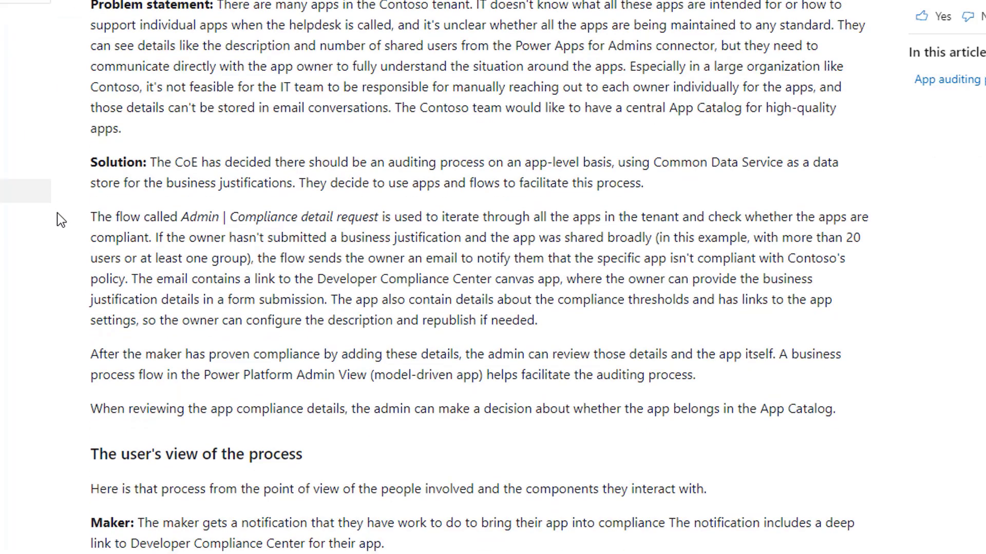
scroll(55, 244, "down", 3)
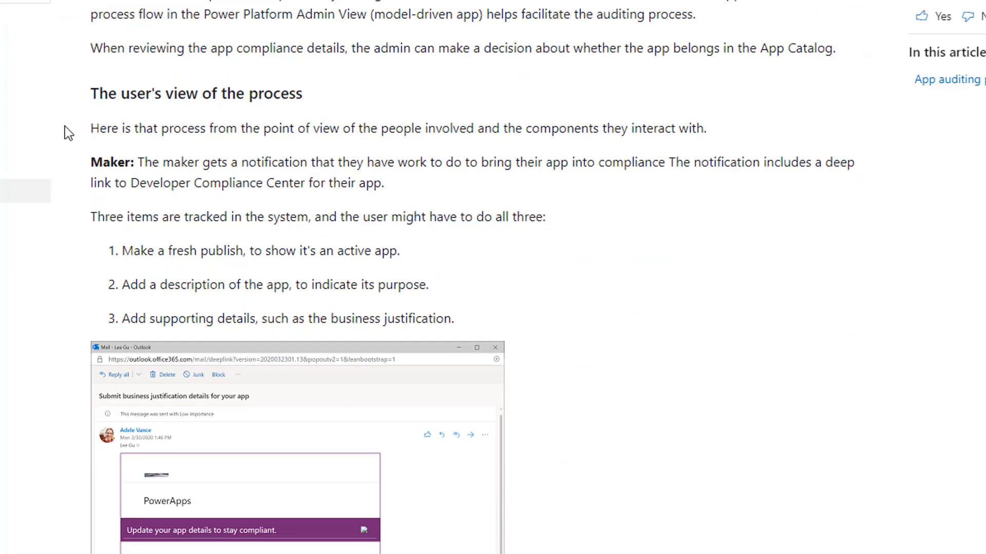
scroll(64, 154, "down", 3)
scroll(62, 174, "down", 10)
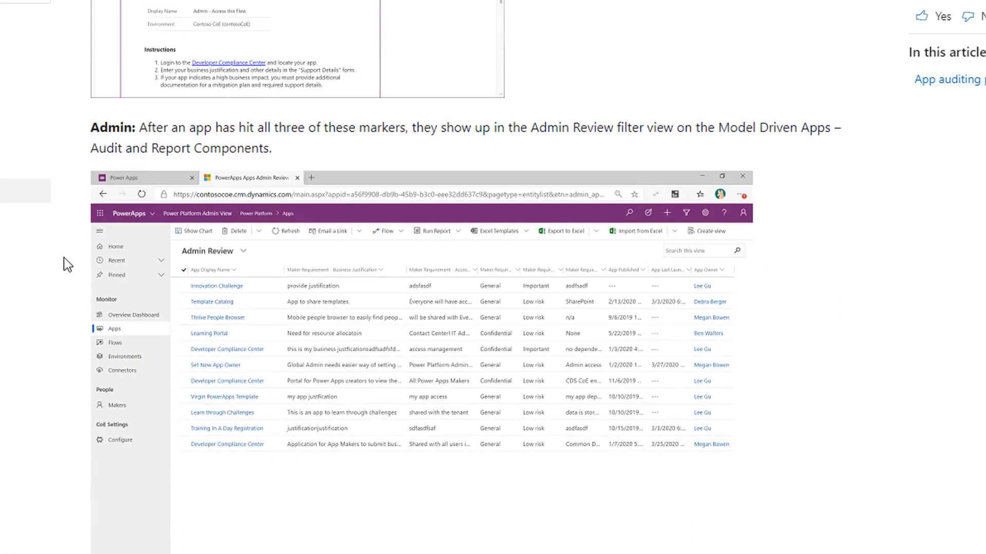
scroll(60, 267, "down", 5)
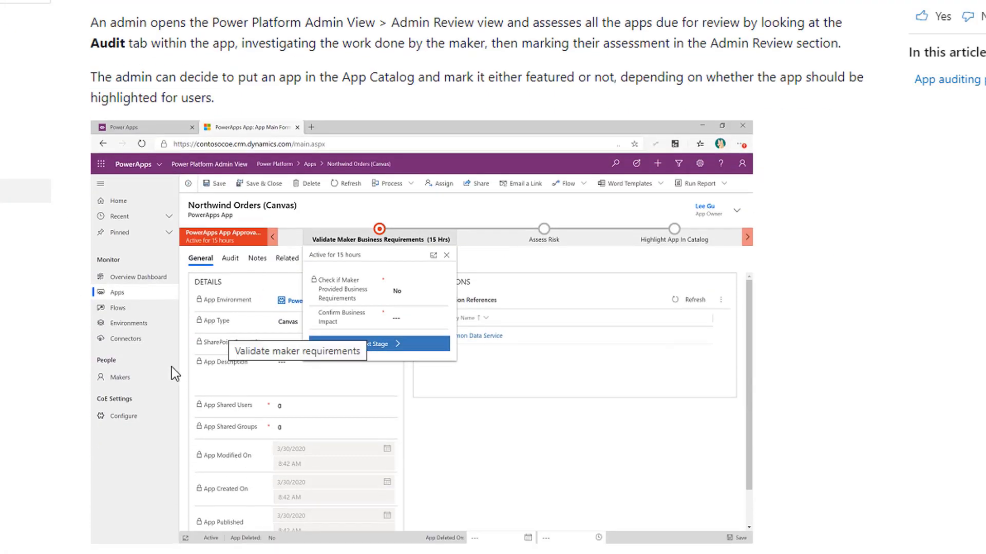
scroll(71, 462, "down", 2)
scroll(75, 483, "down", 3)
scroll(75, 484, "up", 4)
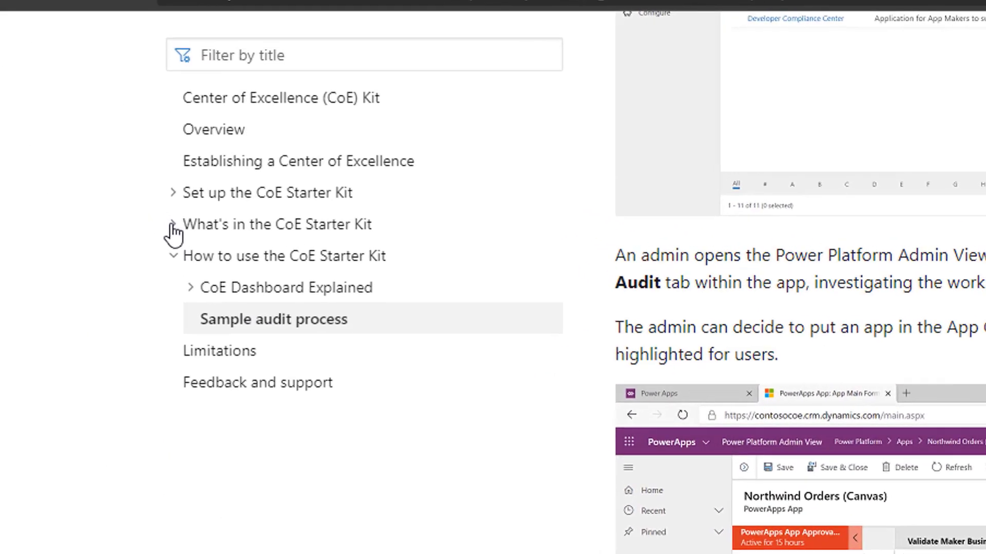
left_click(173, 225)
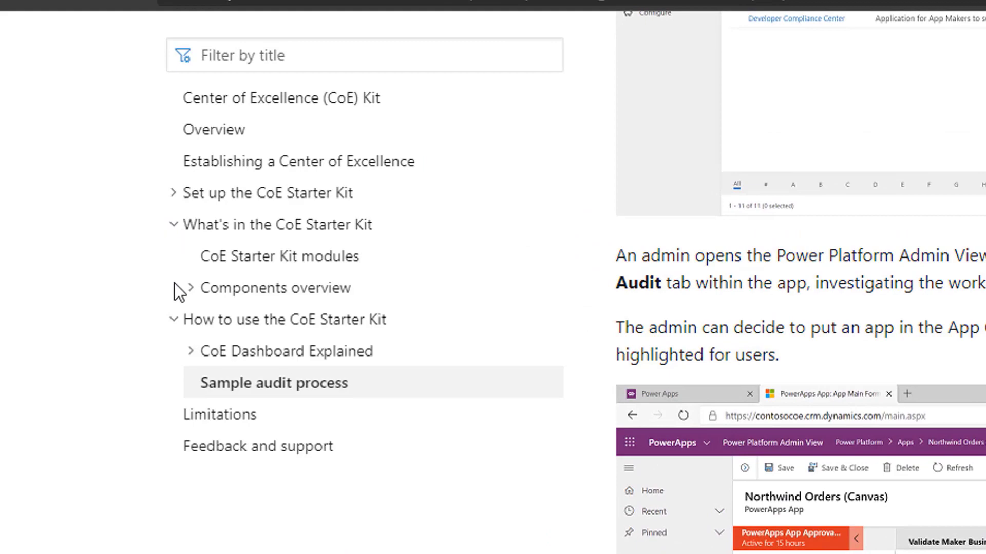
Expand Components overview in the CoE Starter Kit documentation contents and open one of its component topics
left_click(192, 289)
left_click(255, 353)
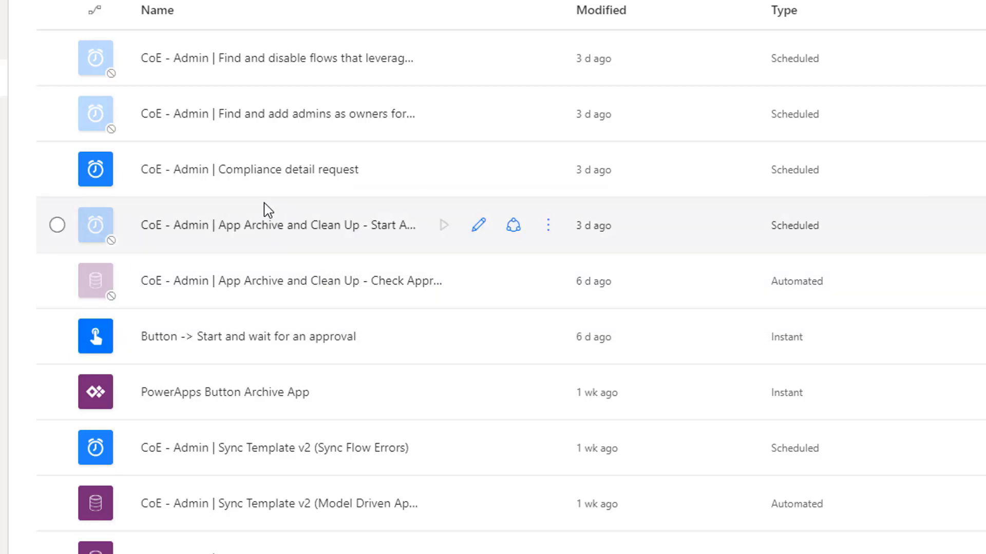
Open the "CoE - Admin | App Archive and Clean Up - Start Approval" flow for editing and examine its recurrence with the advanced options
left_click(479, 226)
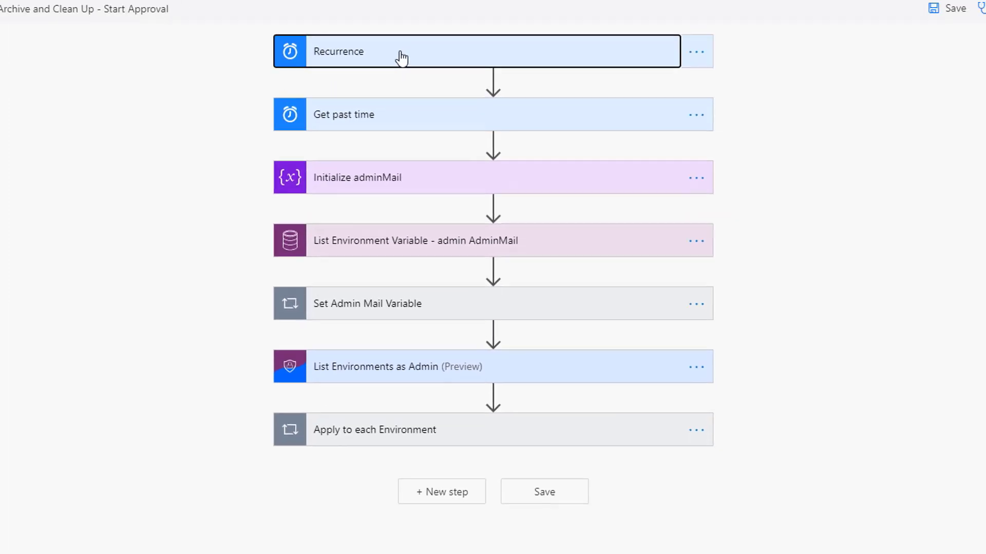
left_click(401, 58)
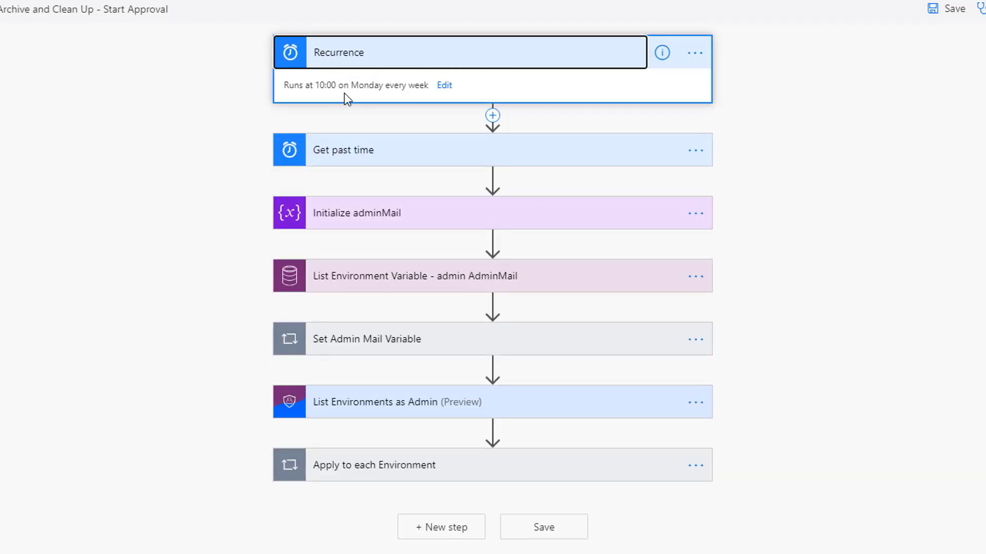
left_click(444, 85)
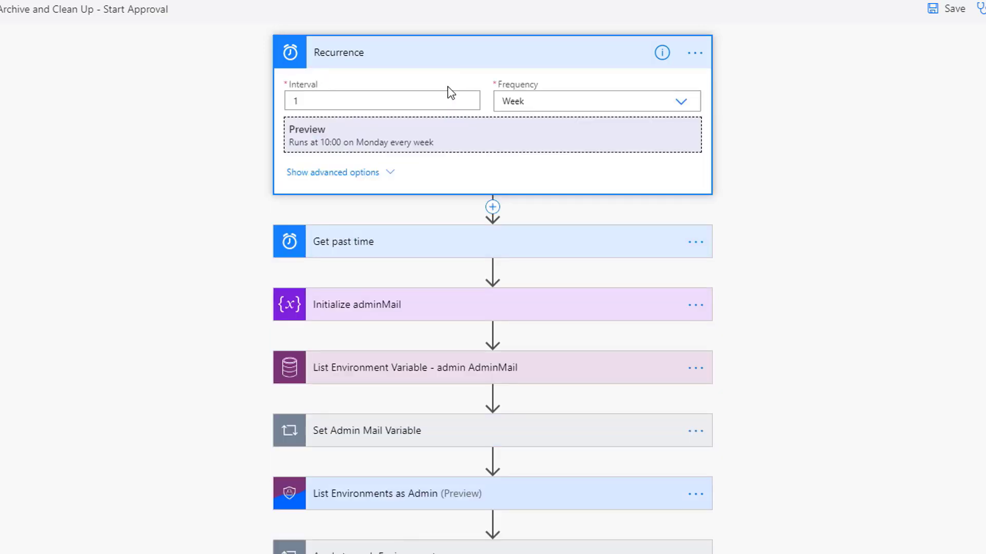
left_click(332, 172)
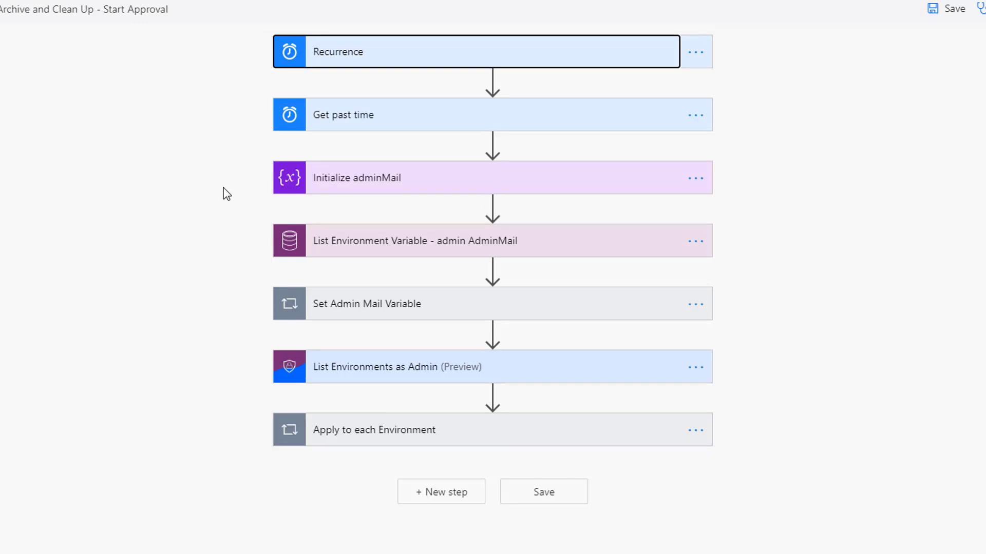
Examine the environment and app loops, the last-modified condition and the Get past time action in the Start Approval flow
left_click(385, 430)
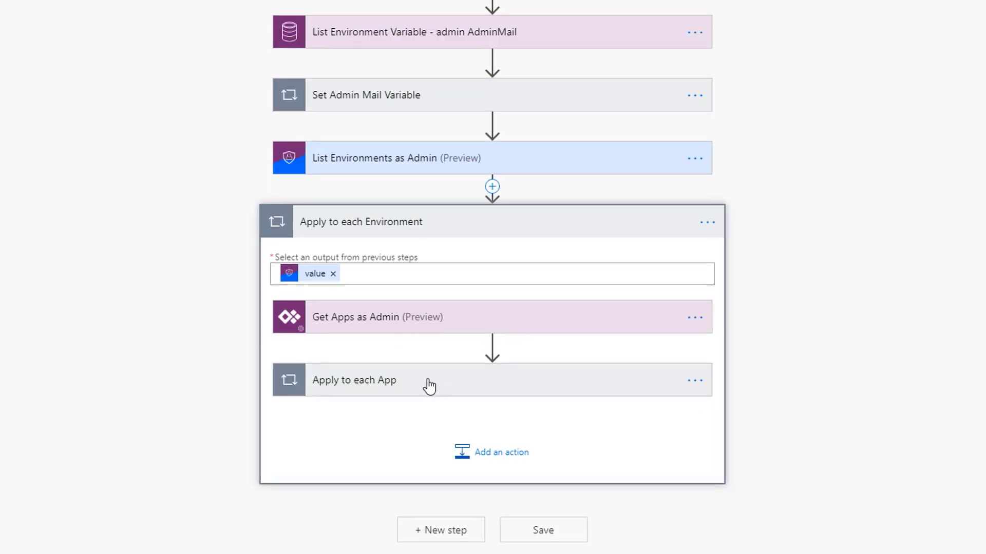
left_click(467, 383)
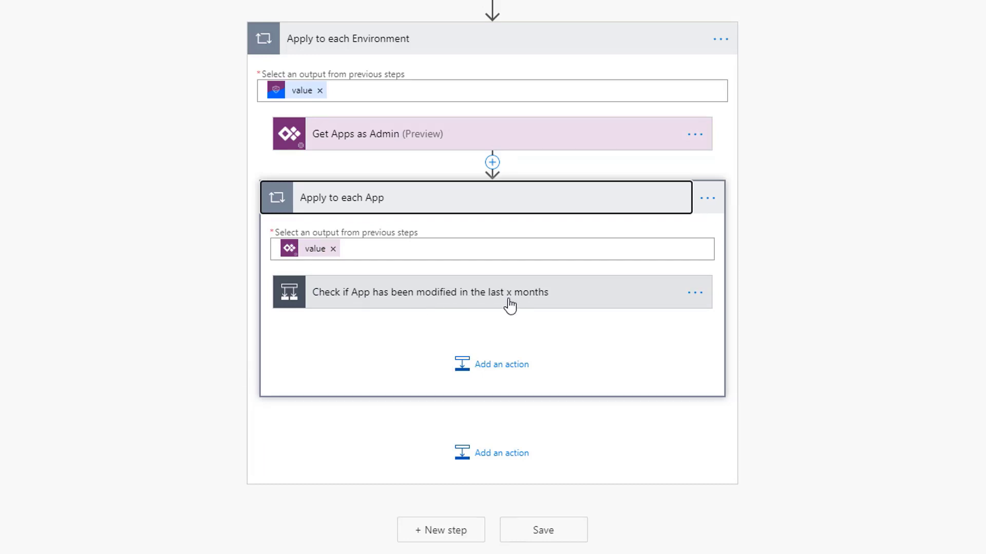
left_click(440, 306)
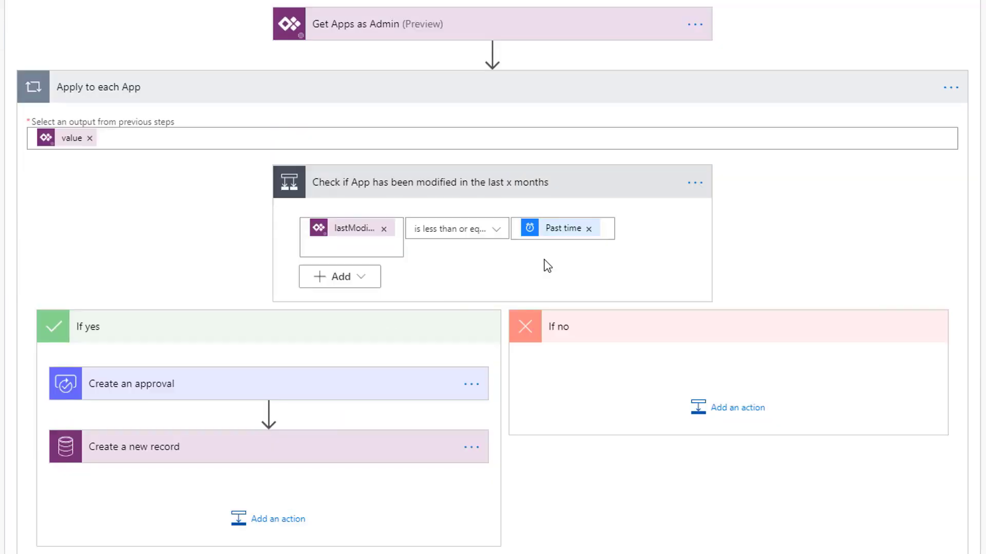
scroll(538, 268, "up", 10)
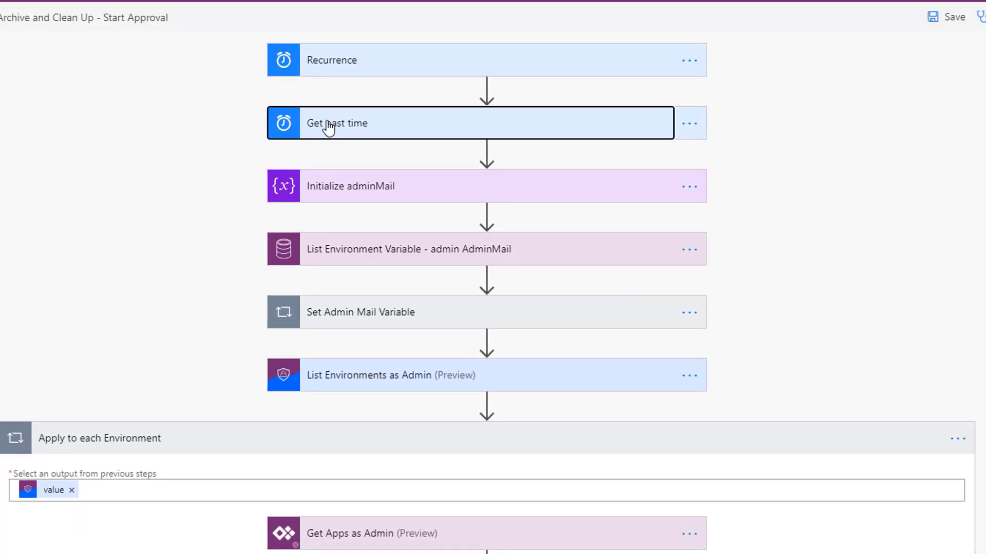
left_click(429, 131)
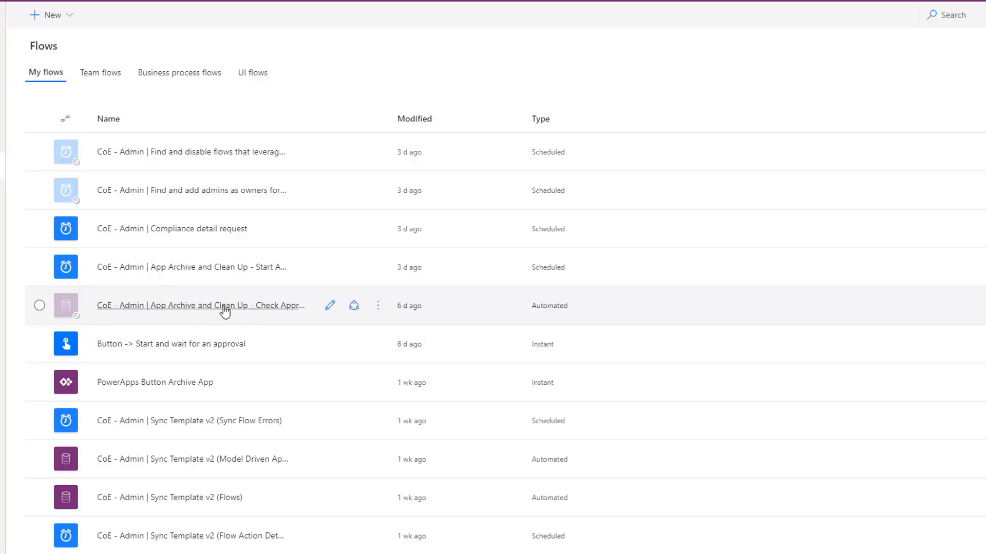
Open the "App Archive and Clean Up - Check Approvals and Archive" flow for editing and examine its Check Approval Status condition and branches
left_click(330, 305)
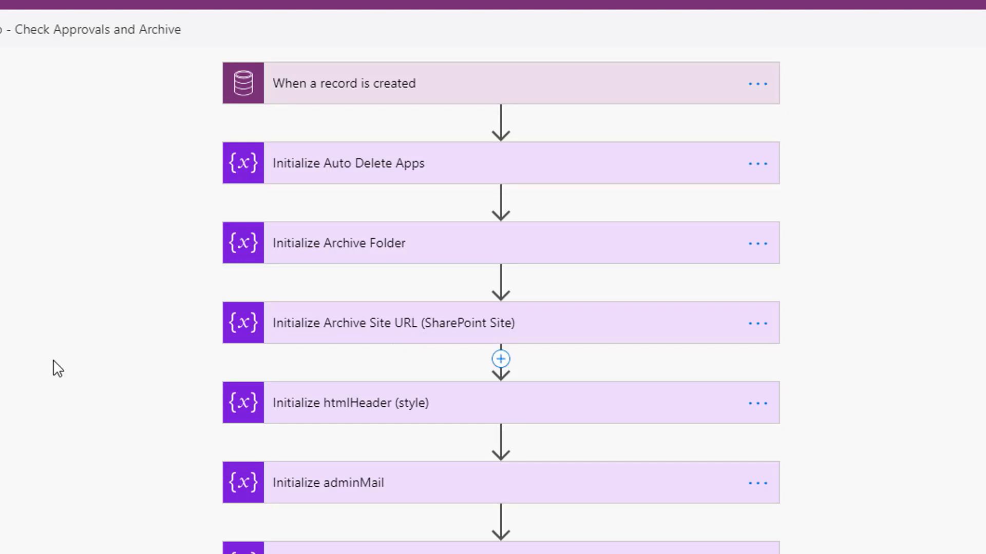
scroll(51, 410, "down", 10)
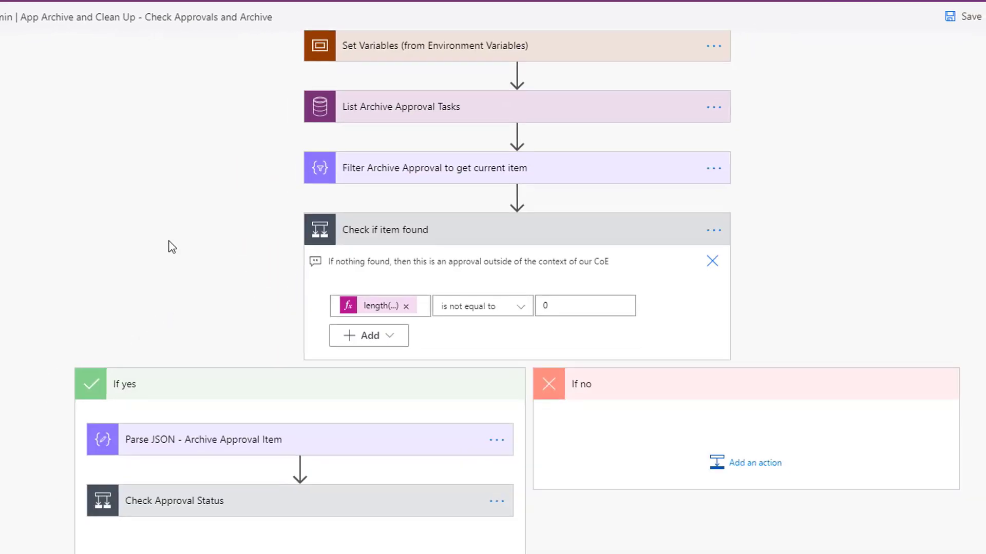
left_click(215, 503)
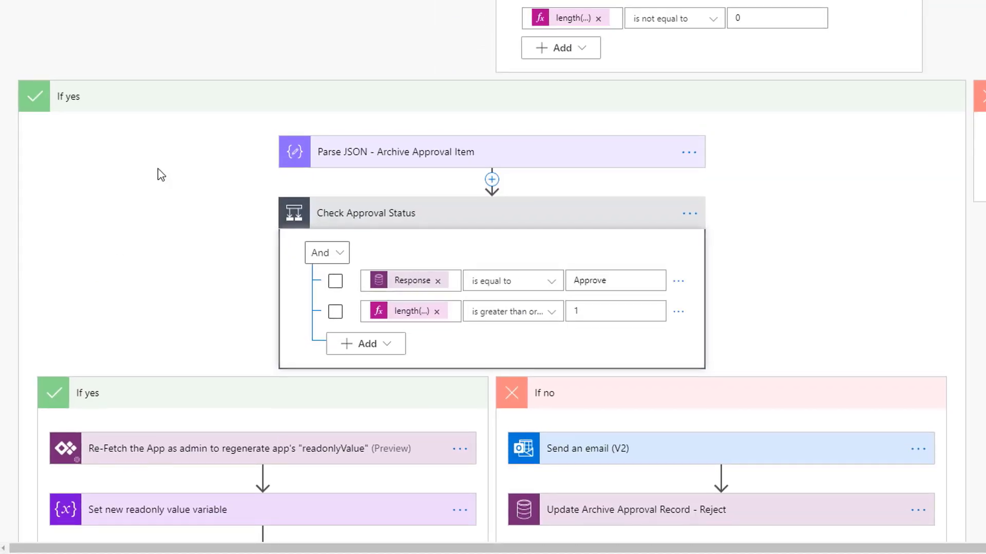
scroll(159, 180, "down", 5)
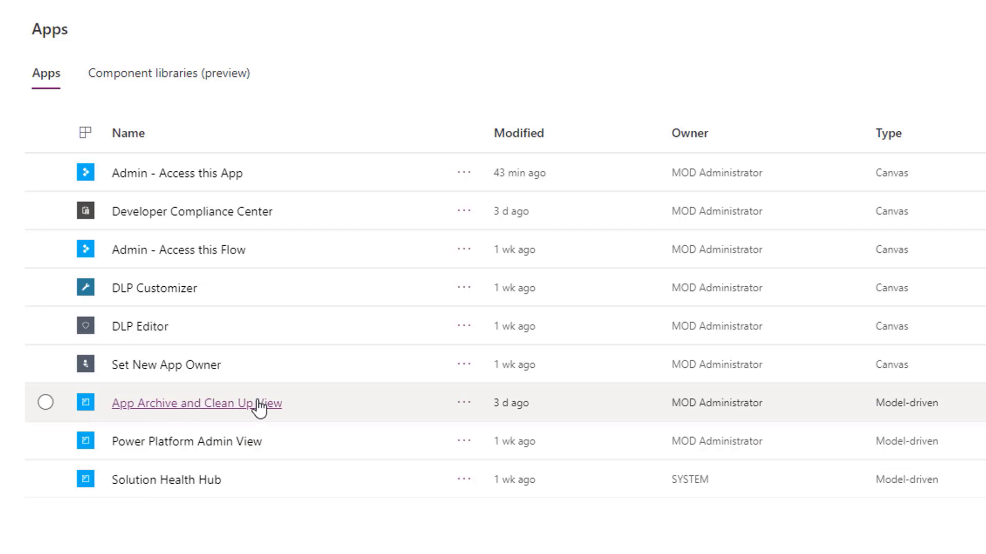
Open the model-driven App Archive and Clean Up View app
left_click(212, 405)
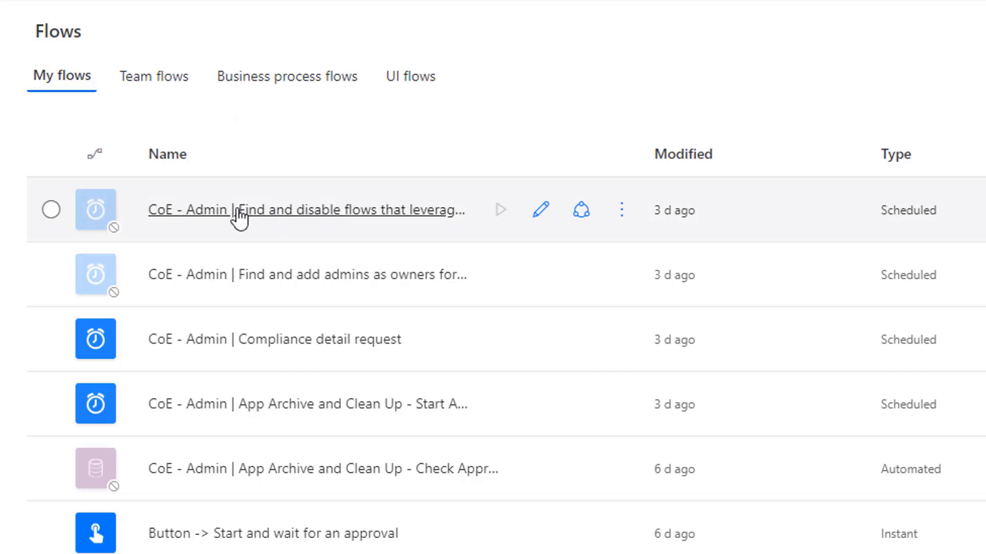
Open the "CoE - Admin | Find and disable flows" flow for editing and set the disableConnectorArray value to ["connectorname","name2"]
left_click(540, 211)
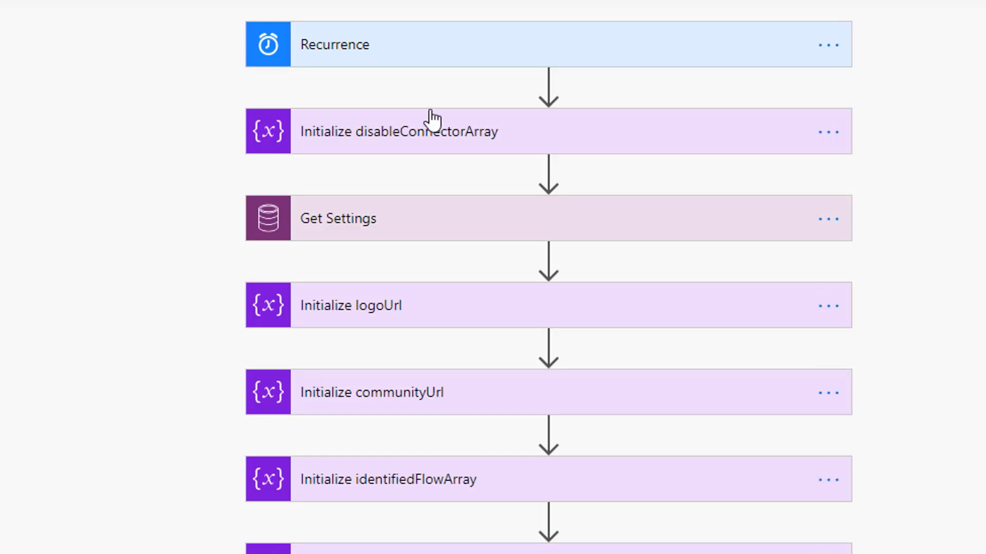
left_click(450, 134)
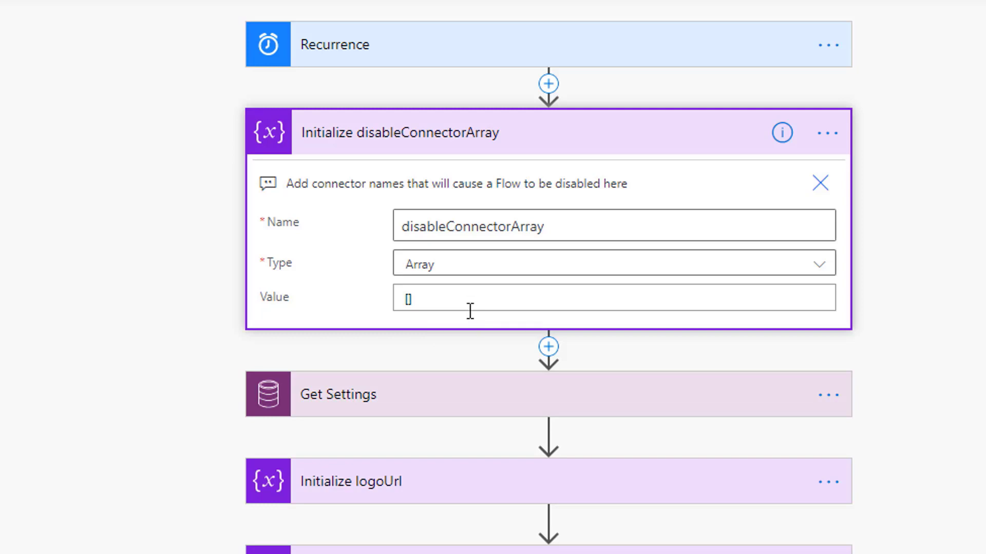
left_click(432, 303)
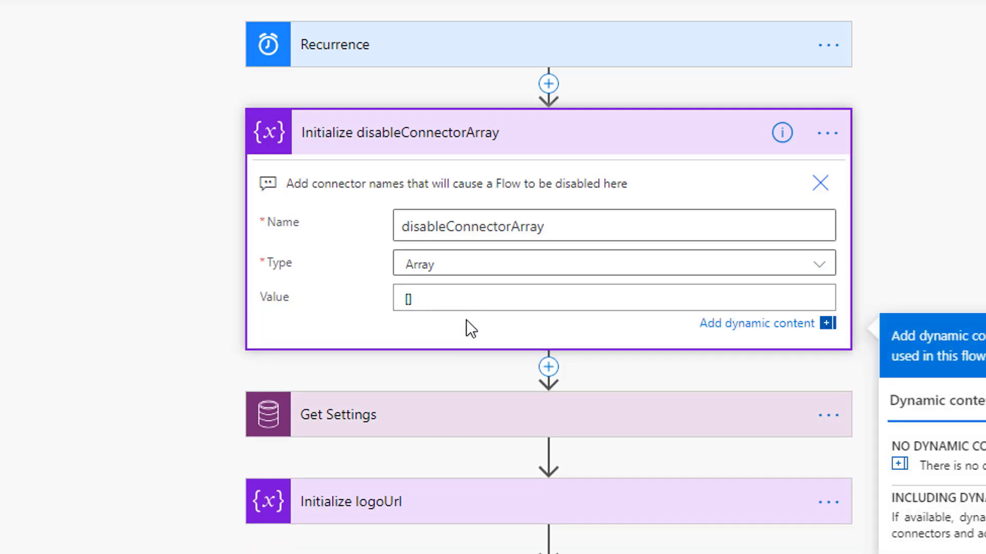
key("Right")
type("\"connectorname\",\"")
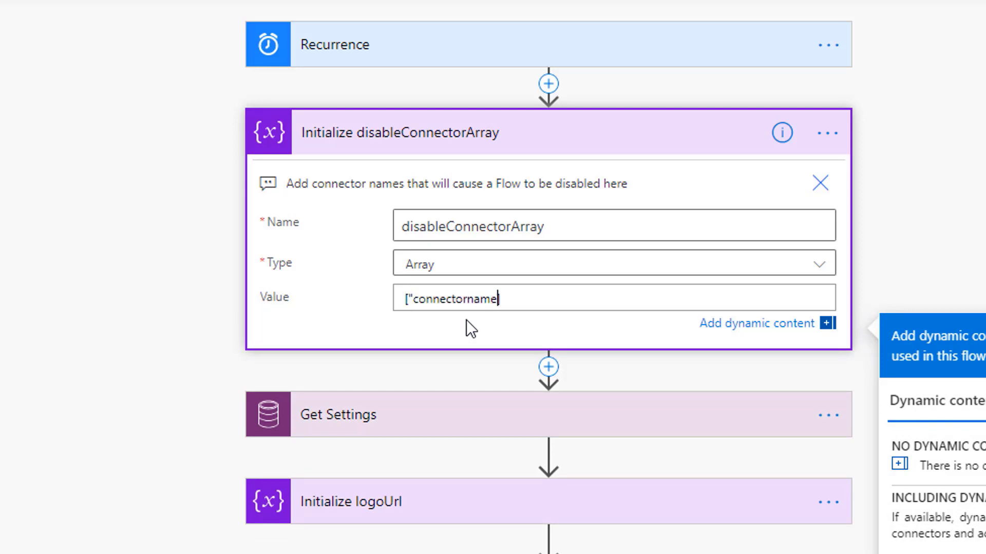
type("name2\"]")
Review the remaining actions of the flow, expanding the Loop over each environment and the nested Loop over each flow
scroll(157, 339, "down", 10)
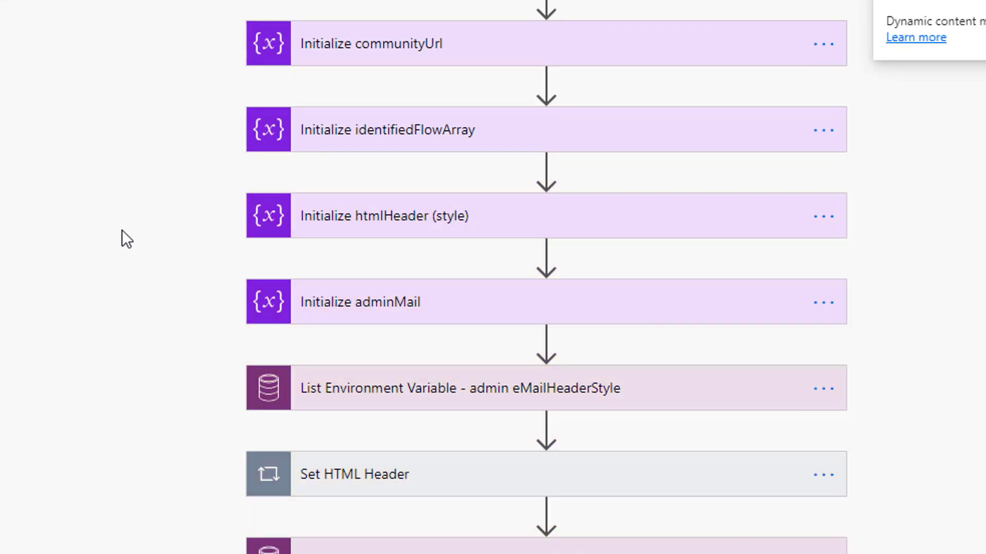
scroll(123, 258, "down", 3)
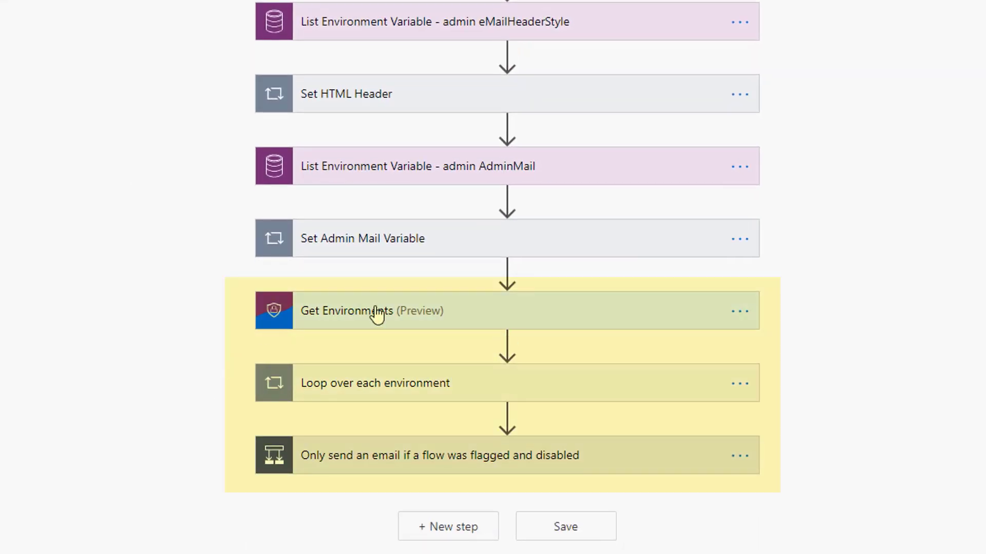
left_click(393, 396)
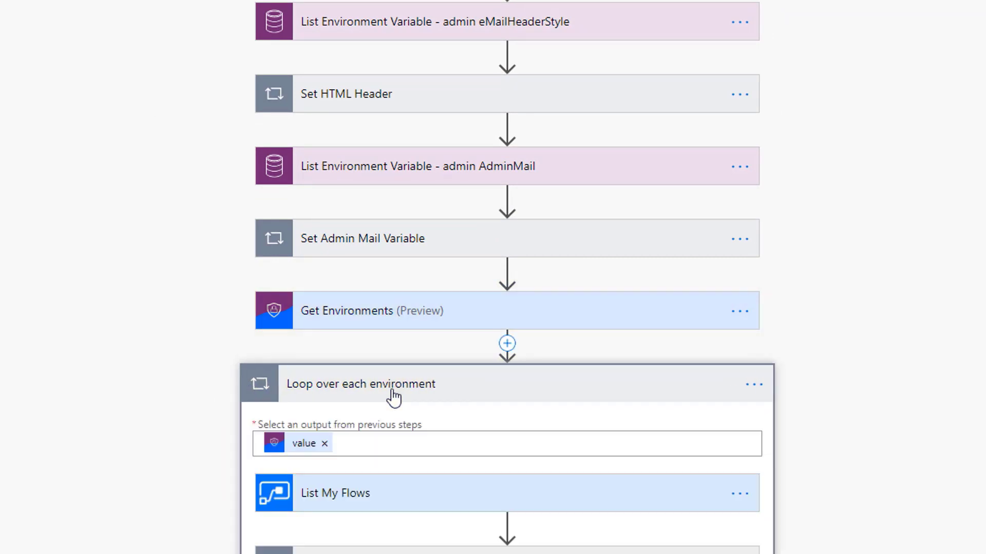
scroll(393, 398, "down", 5)
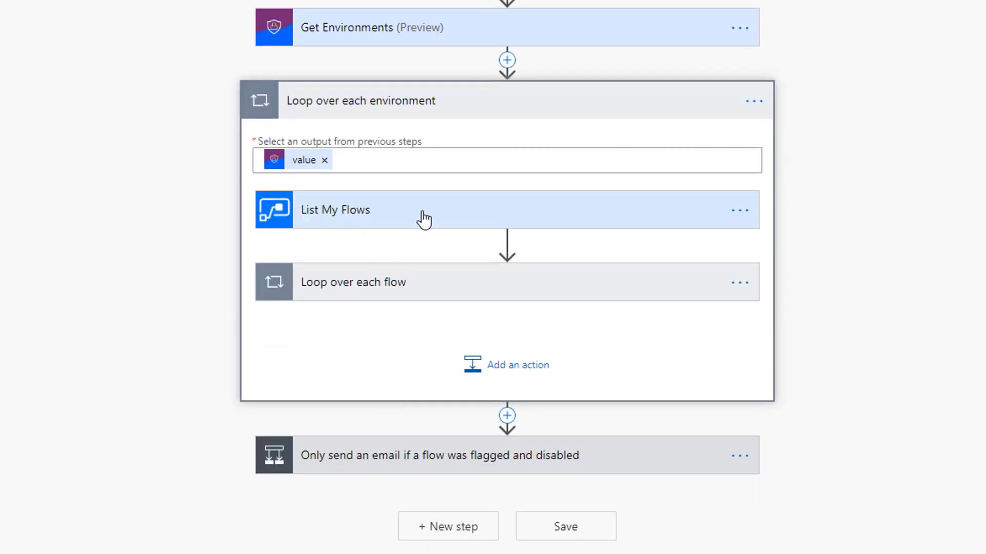
left_click(399, 289)
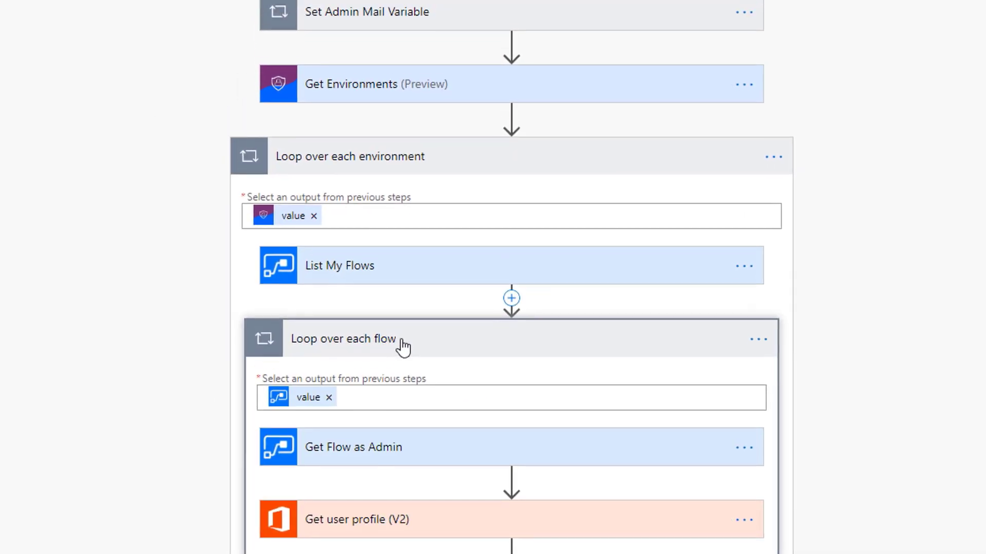
scroll(145, 363, "down", 5)
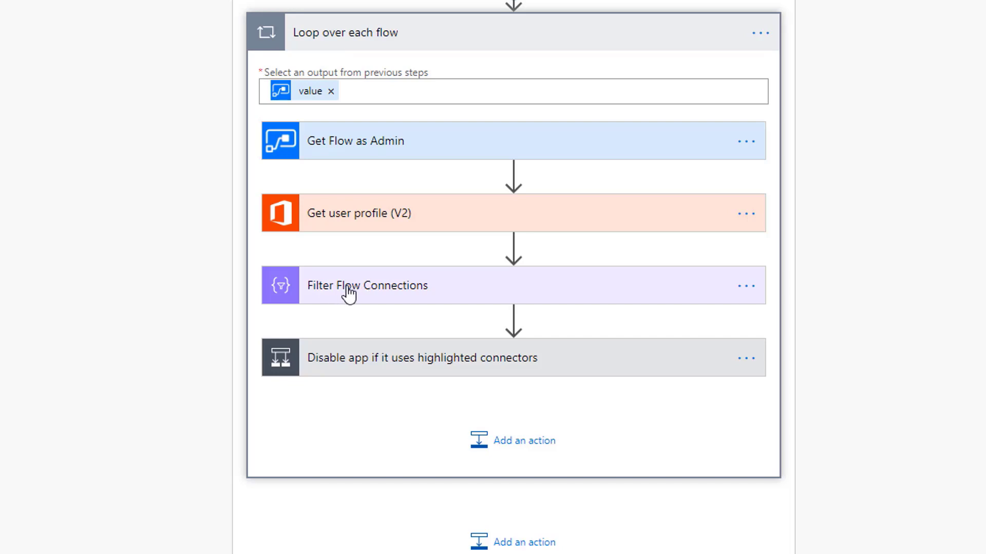
Expand the "Disable app if it uses highlighted connectors" condition and examine its criteria and the actions in both branches
left_click(408, 363)
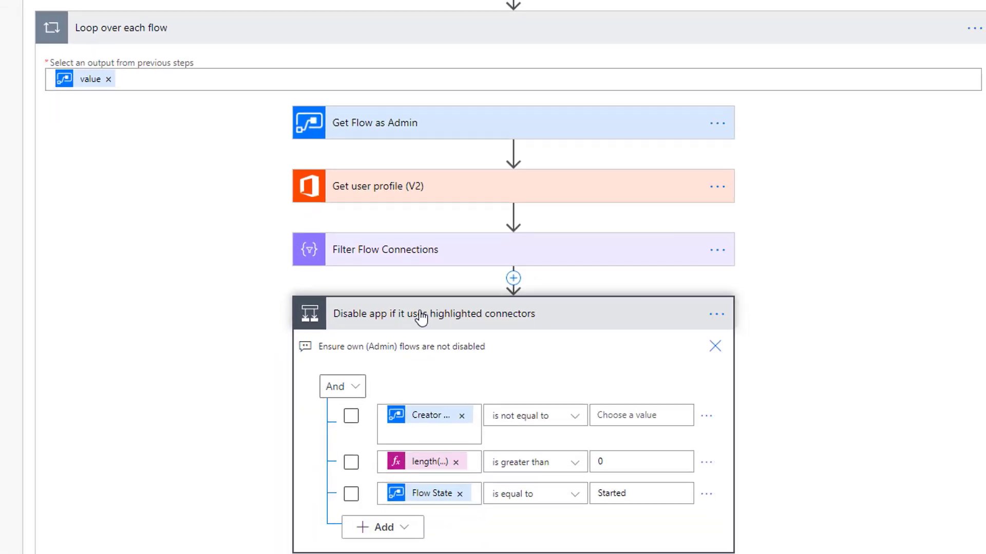
scroll(421, 318, "down", 4)
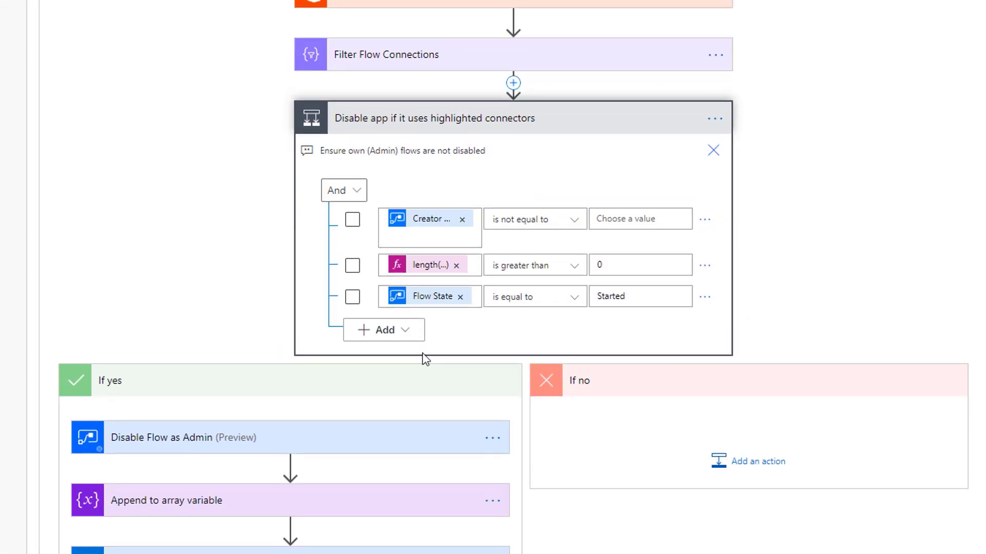
scroll(390, 151, "down", 2)
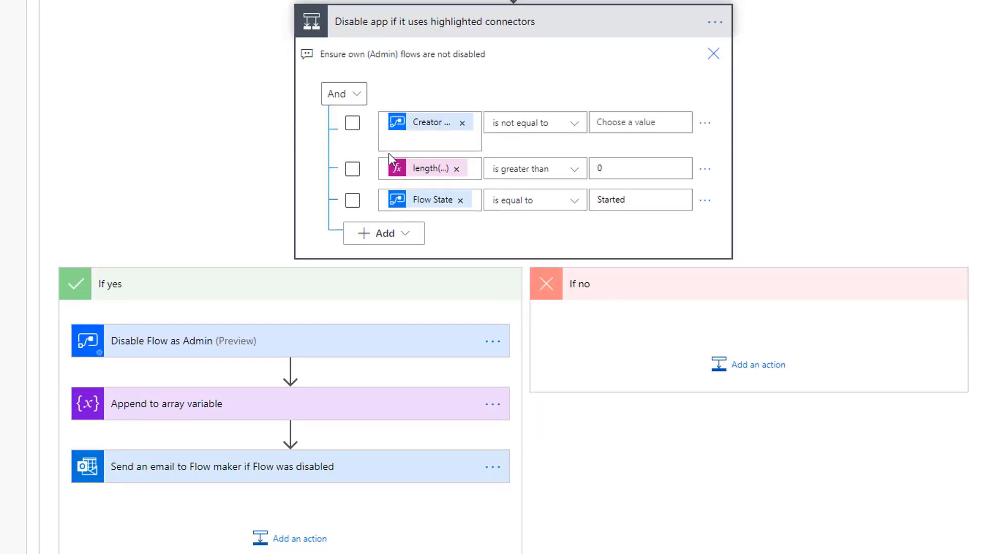